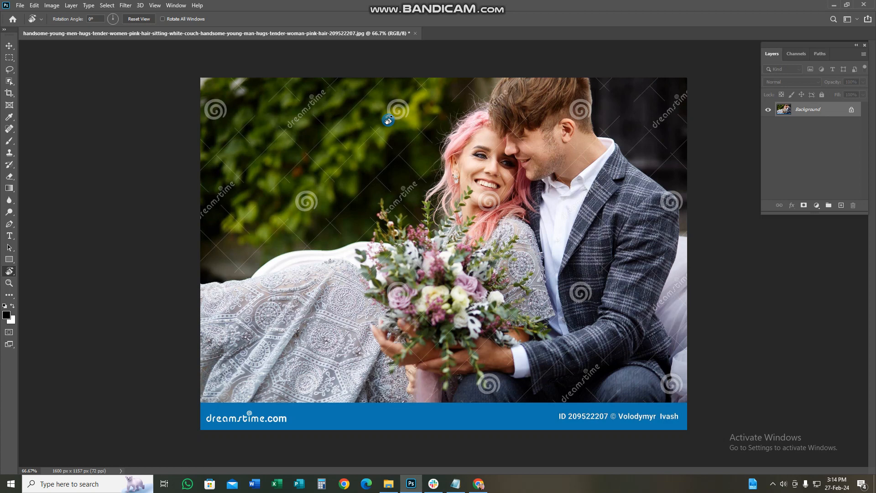
{"action": "left_click", "coordinate": [798, 109]}
{"action": "left_click", "coordinate": [794, 113]}
{"action": "left_click", "coordinate": [796, 117]}
{"action": "left_click", "coordinate": [782, 117]}
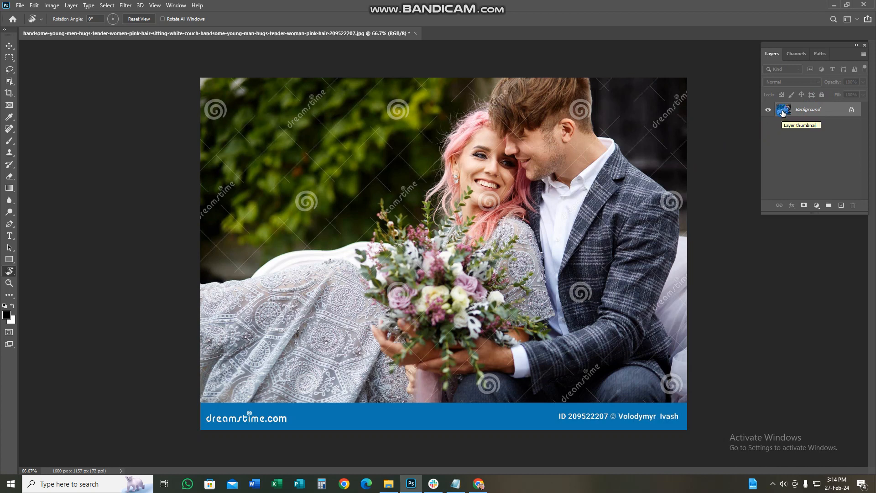
{"action": "left_click", "coordinate": [71, 6]}
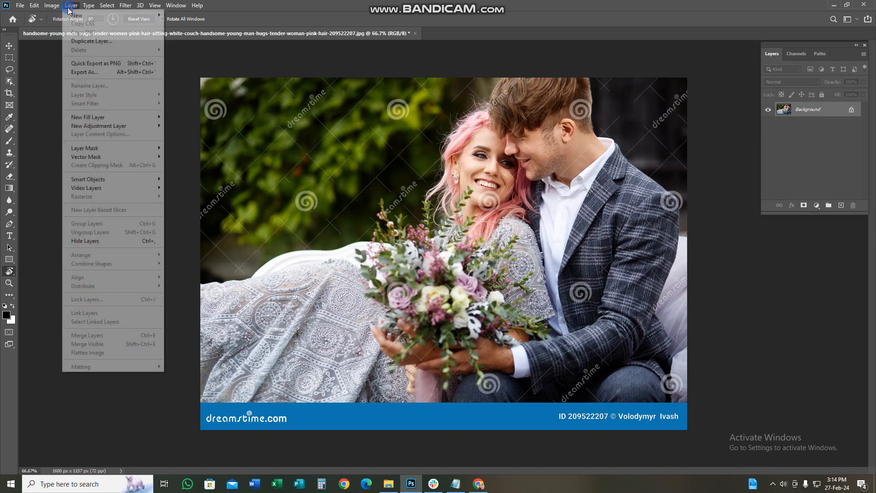
{"action": "mouse_move", "coordinate": [77, 15]}
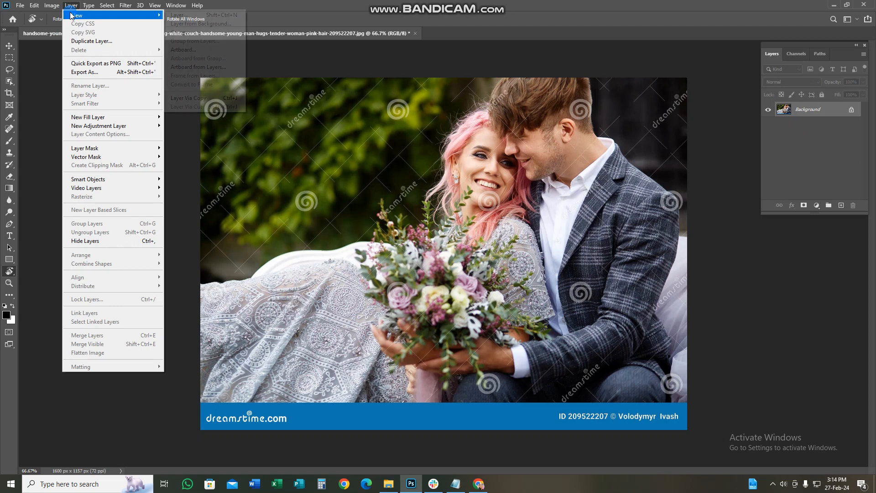
{"action": "left_click", "coordinate": [181, 24]}
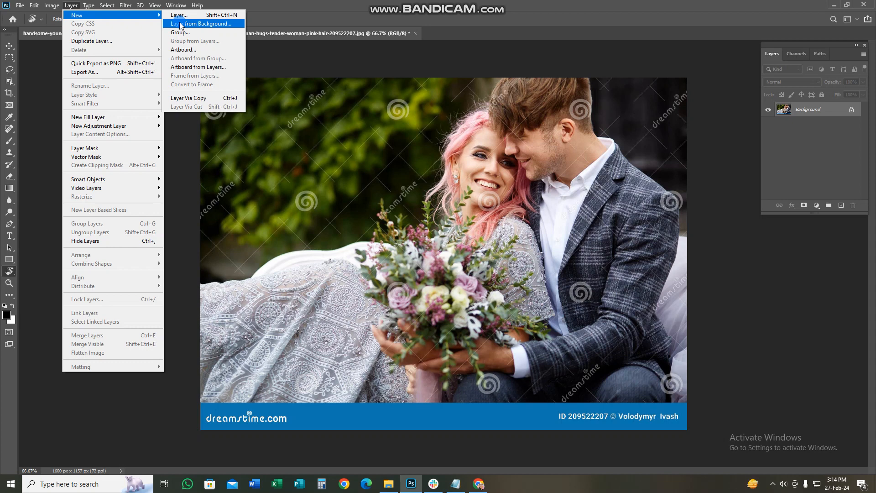
{"action": "left_click", "coordinate": [195, 22]}
{"action": "left_click", "coordinate": [178, 28]}
{"action": "left_click", "coordinate": [711, 198]}
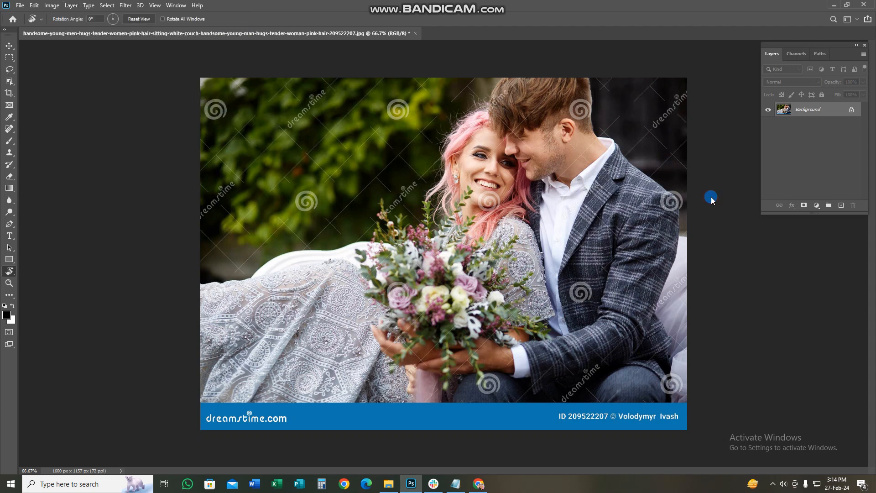
- Add a Gradient Map adjustment layer above the Background layer and move its properties clear of the photo
{"action": "left_click", "coordinate": [816, 206]}
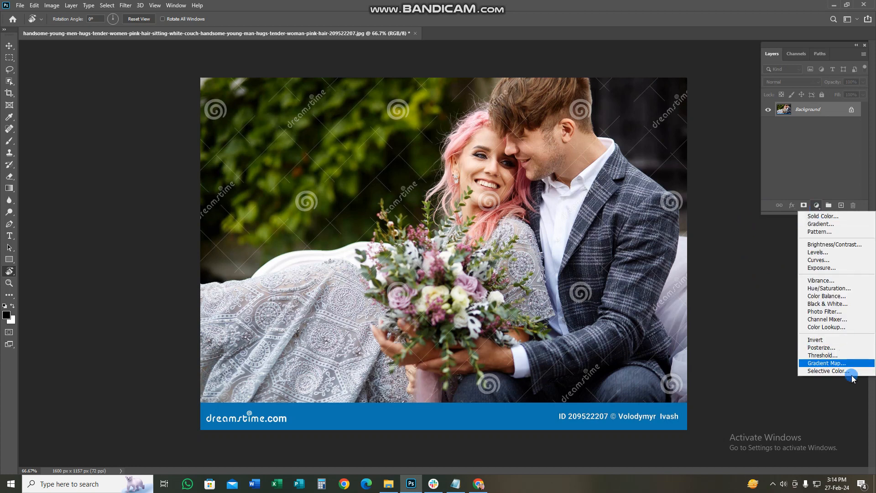
{"action": "left_click", "coordinate": [826, 362]}
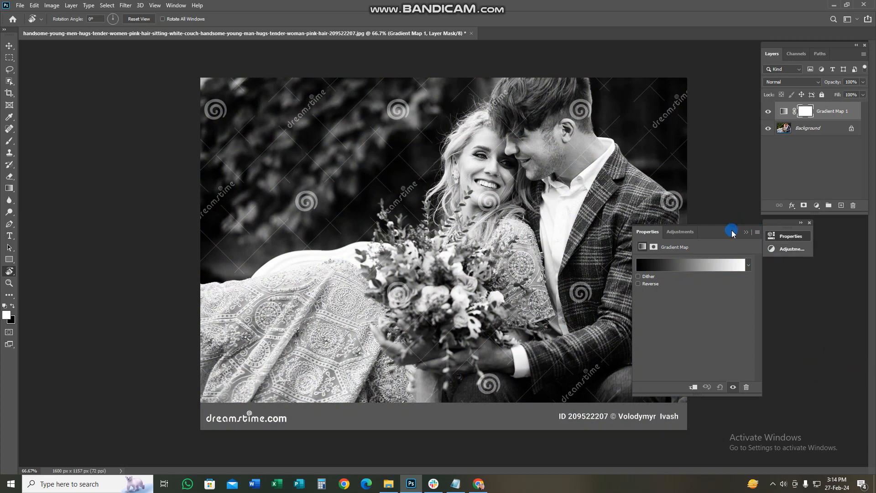
{"action": "left_click_drag", "start_coordinate": [728, 229], "coordinate": [177, 133]}
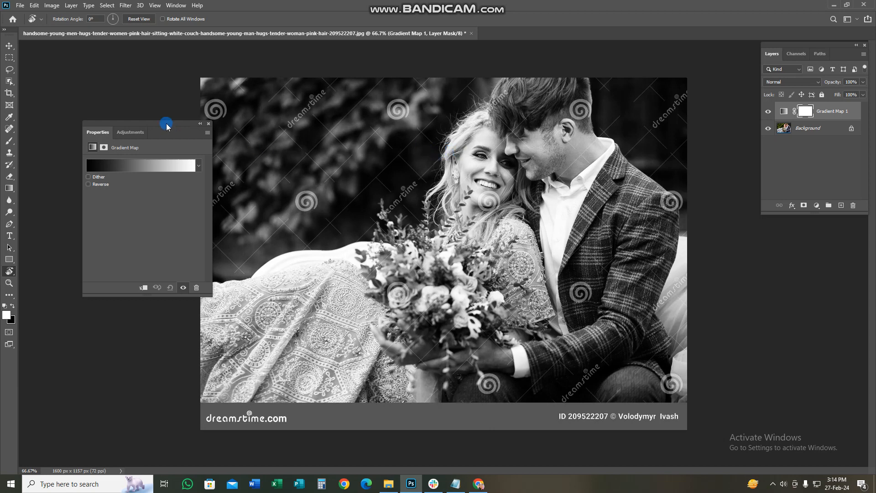
{"action": "left_click_drag", "start_coordinate": [167, 127], "coordinate": [111, 97]}
- Open the gradient map's gradient in the Gradient Editor and select the black colour stop at location 0%
{"action": "left_click", "coordinate": [109, 136]}
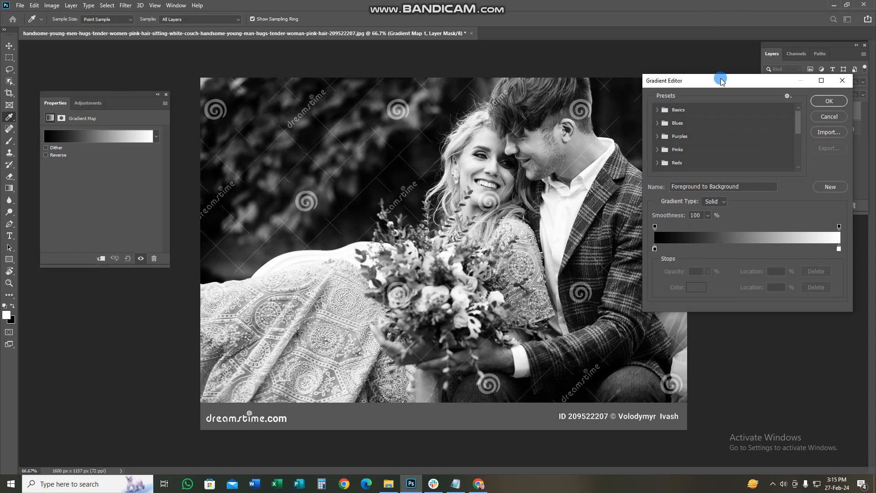
{"action": "left_click_drag", "start_coordinate": [721, 81], "coordinate": [730, 90]}
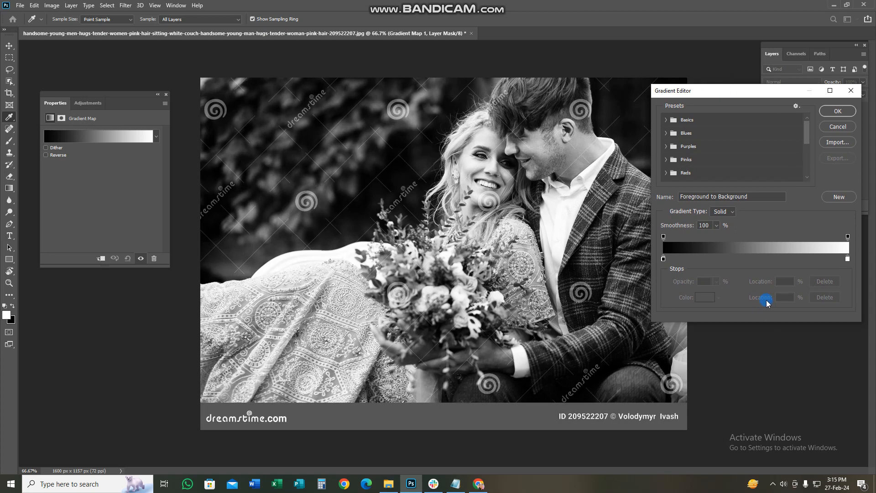
{"action": "left_click_drag", "start_coordinate": [689, 93], "coordinate": [665, 92]}
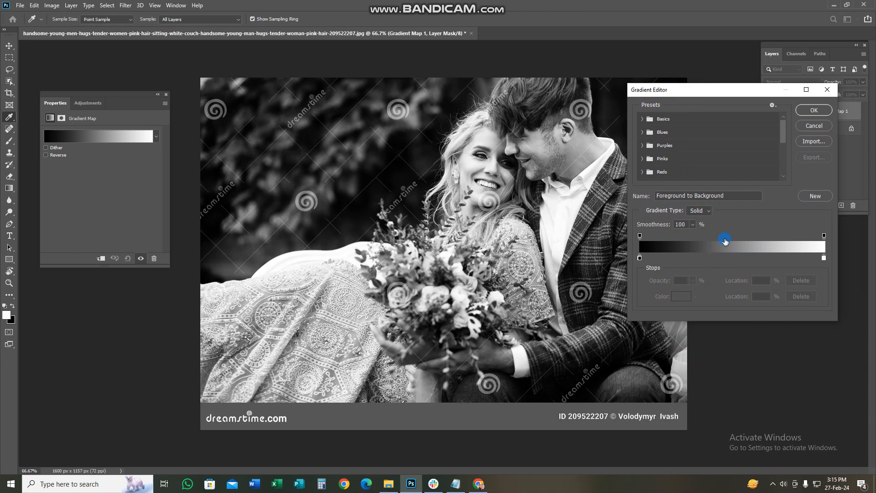
{"action": "left_click", "coordinate": [639, 258]}
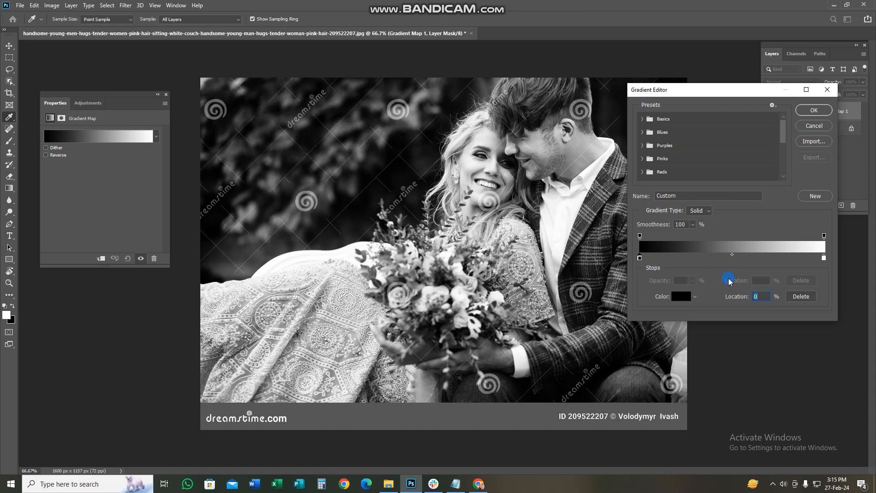
{"action": "left_click", "coordinate": [757, 297]}
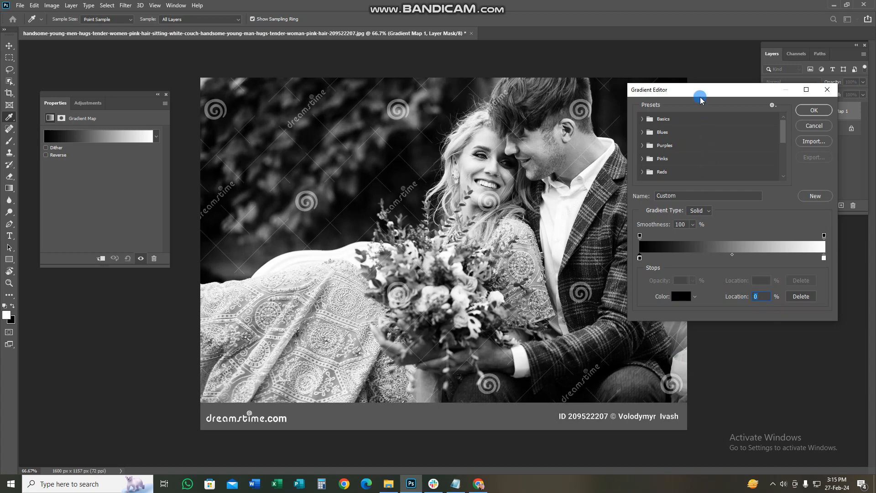
{"action": "left_click_drag", "start_coordinate": [700, 93], "coordinate": [726, 110]}
{"action": "left_click", "coordinate": [790, 312]}
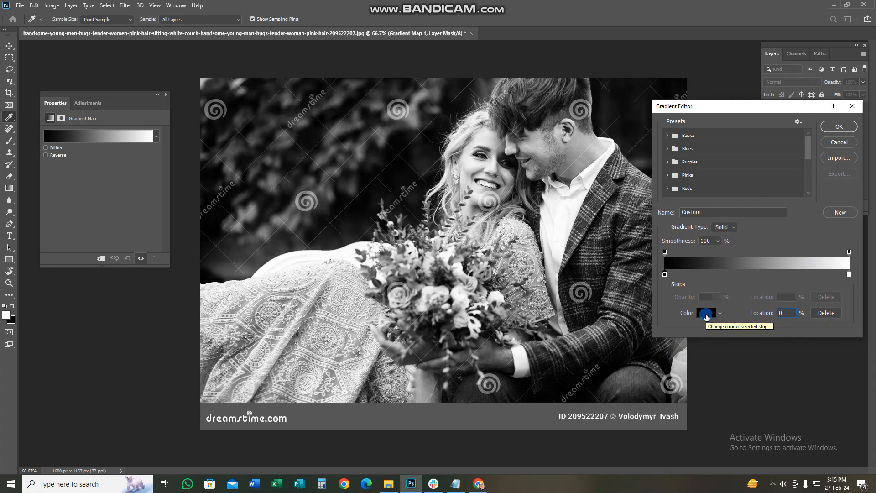
- Set the 0% colour stop to hex 170400, copied from the colour list in the Notepad notes
{"action": "left_click", "coordinate": [706, 314]}
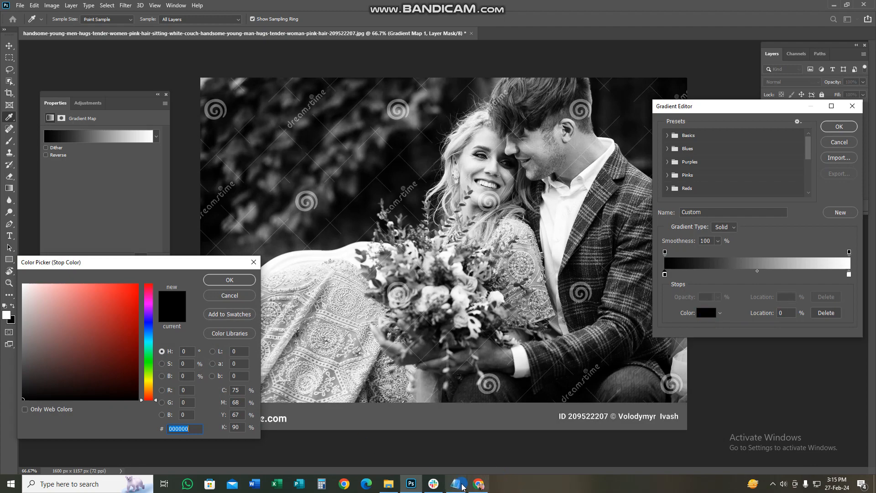
{"action": "left_click", "coordinate": [462, 486]}
{"action": "left_click", "coordinate": [316, 149]}
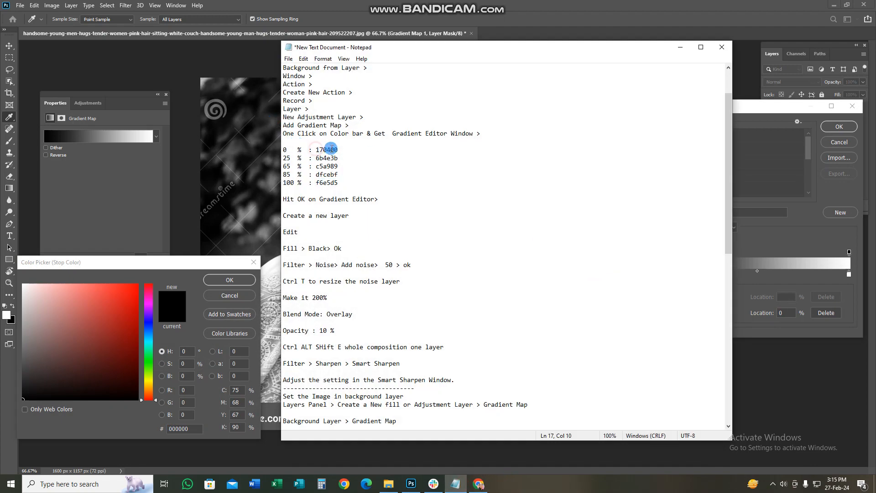
{"action": "left_click_drag", "start_coordinate": [331, 149], "coordinate": [342, 149]}
{"action": "key", "text": "ctrl+c"}
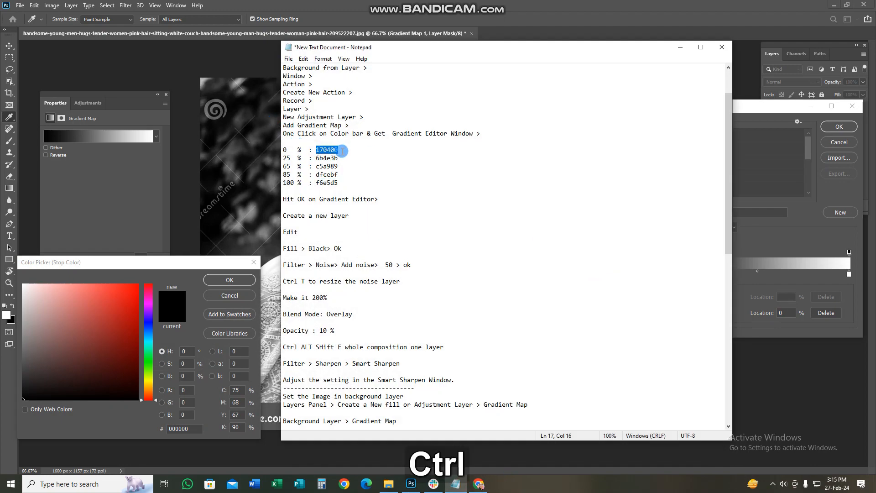
{"action": "left_click", "coordinate": [681, 47]}
{"action": "left_click", "coordinate": [159, 429]}
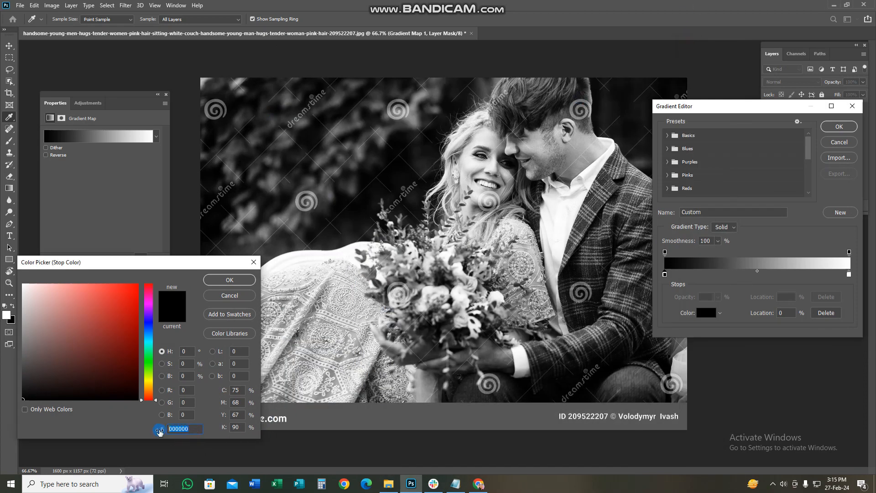
{"action": "key", "text": "ctrl+v"}
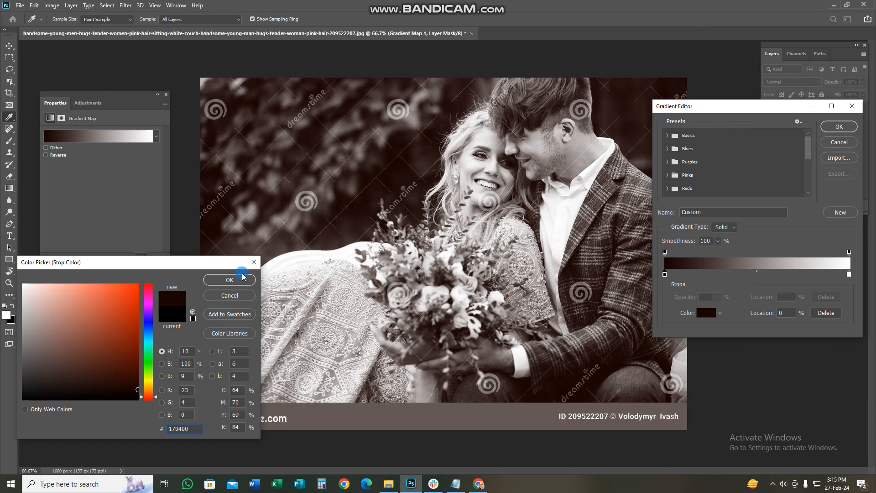
{"action": "left_click", "coordinate": [246, 278]}
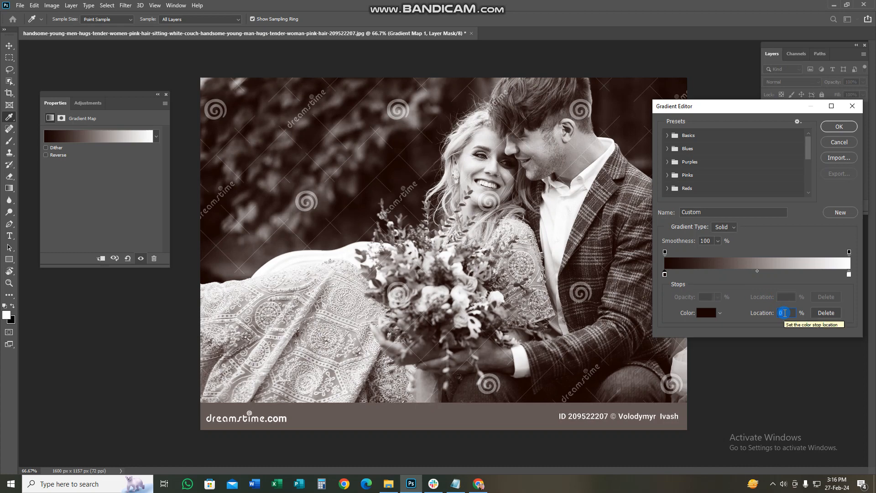
{"action": "key", "text": "alt"}
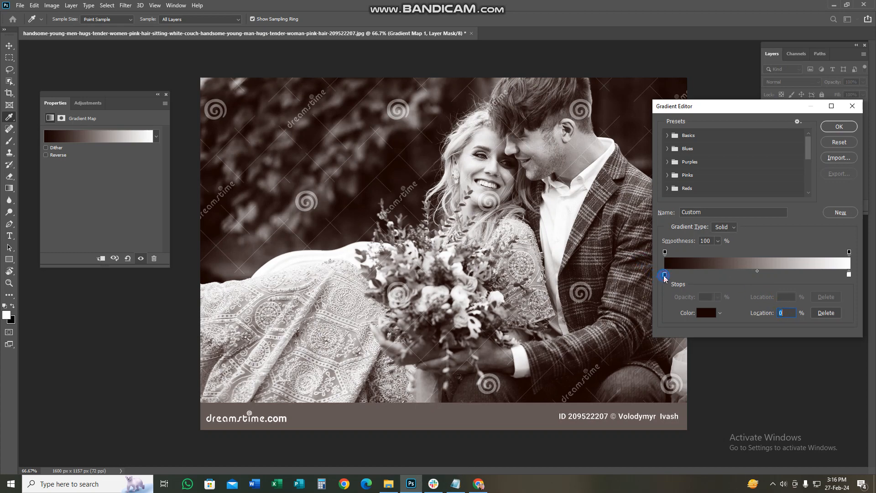
{"action": "mouse_move", "coordinate": [664, 278]}
{"action": "left_mouse_down"}
{"action": "mouse_move", "coordinate": [673, 284]}
{"action": "mouse_move", "coordinate": [663, 281]}
{"action": "left_mouse_up"}
{"action": "left_click", "coordinate": [709, 312]}
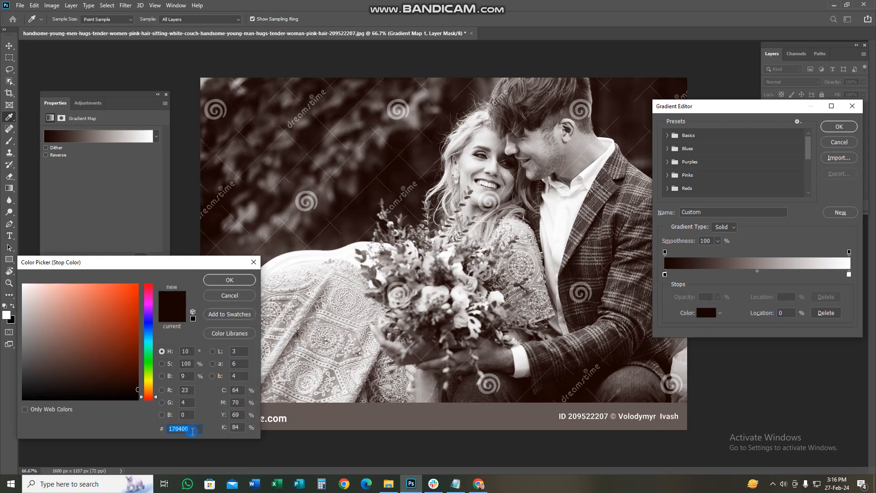
{"action": "left_click", "coordinate": [229, 279]}
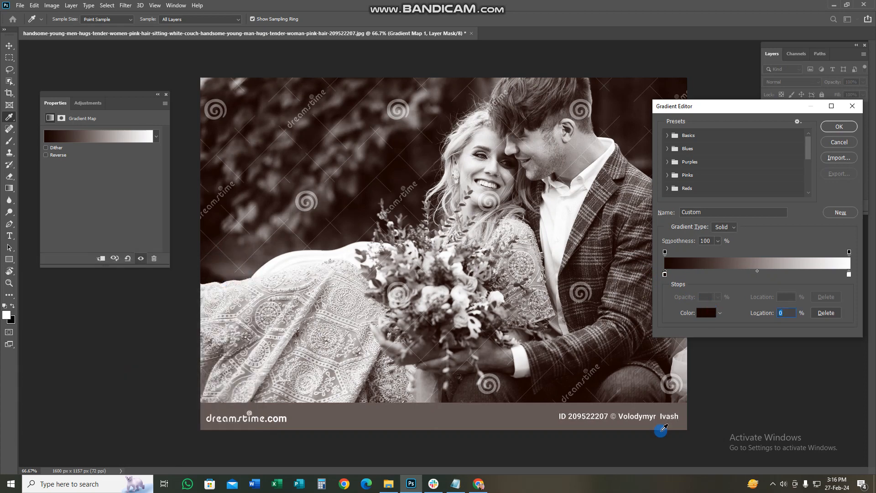
- Look up the second stop's location in the Notepad notes and duplicate the 0% colour stop to location 25%
{"action": "left_click", "coordinate": [456, 483]}
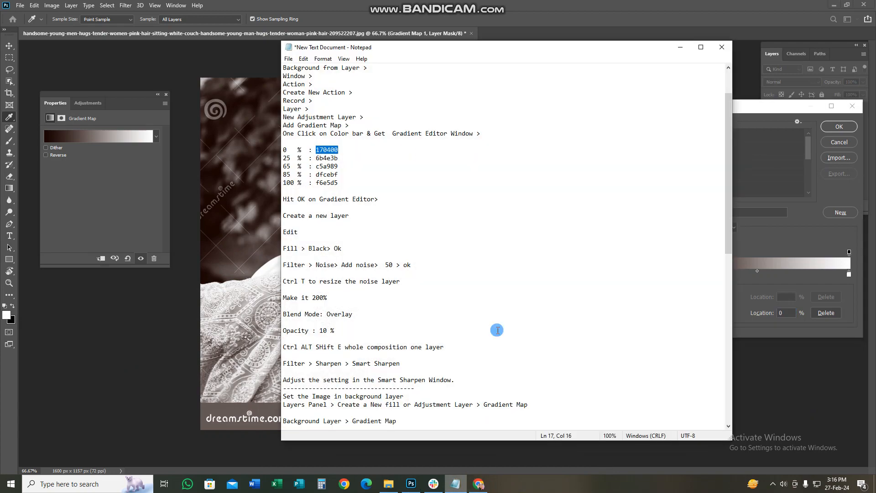
{"action": "left_click_drag", "start_coordinate": [283, 158], "coordinate": [298, 158]}
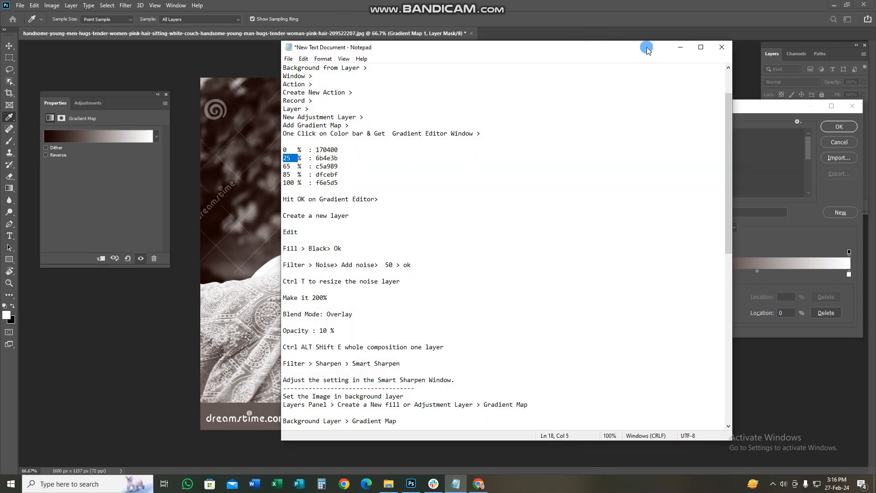
{"action": "left_click", "coordinate": [677, 44]}
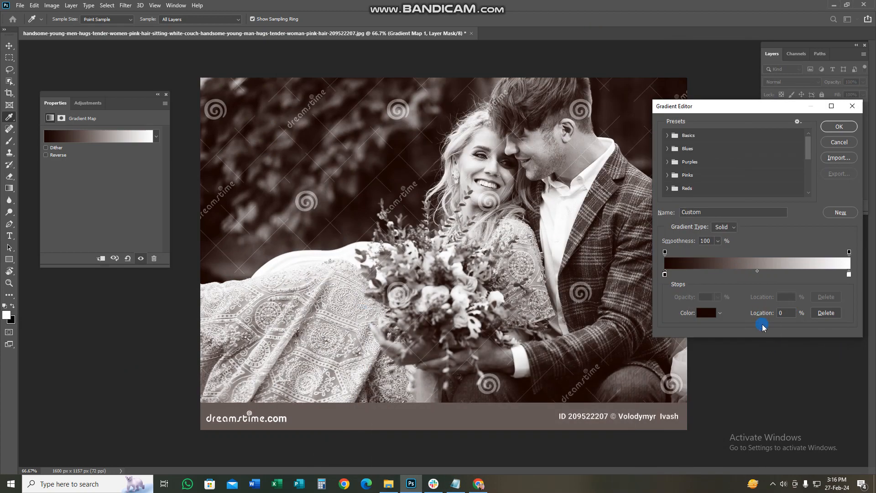
{"action": "left_click_drag", "start_coordinate": [665, 275], "coordinate": [711, 280]}
{"action": "double_click", "coordinate": [786, 314]}
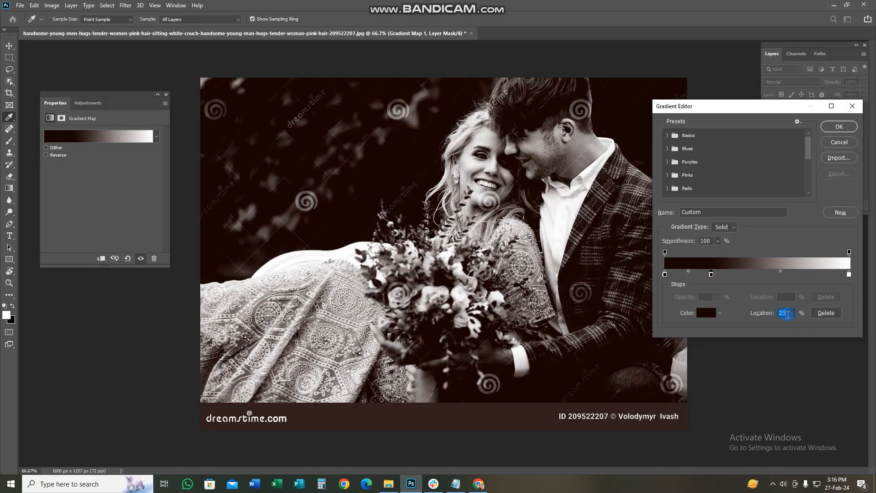
- Set the 25% colour stop to hex 6b4e3b, copied from the Notepad notes
{"action": "left_click", "coordinate": [710, 313]}
{"action": "left_click", "coordinate": [456, 484]}
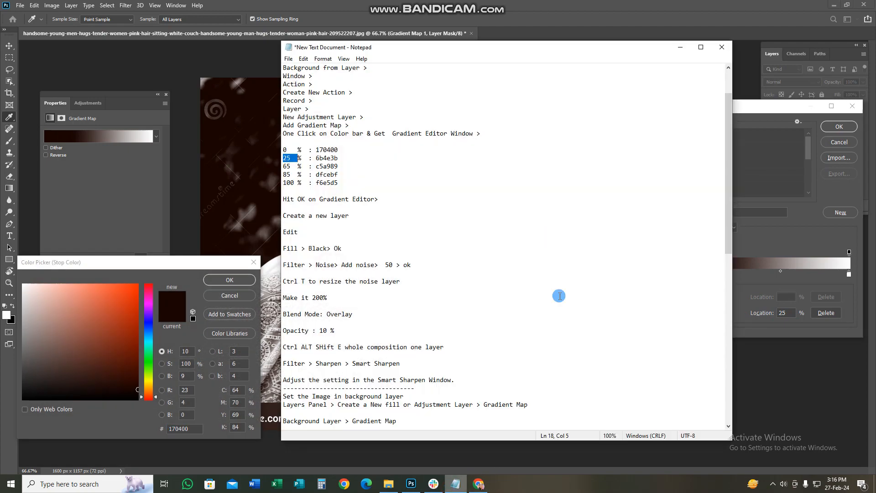
{"action": "double_click", "coordinate": [326, 158]}
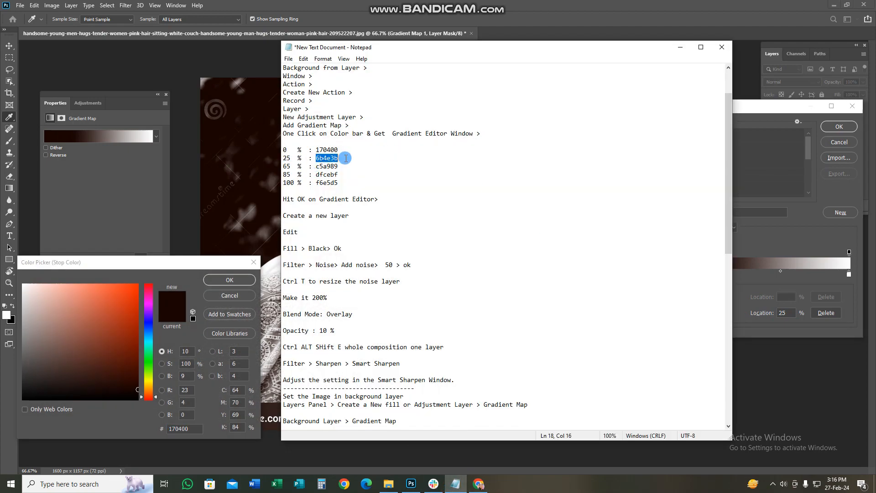
{"action": "key", "text": "ctrl+c"}
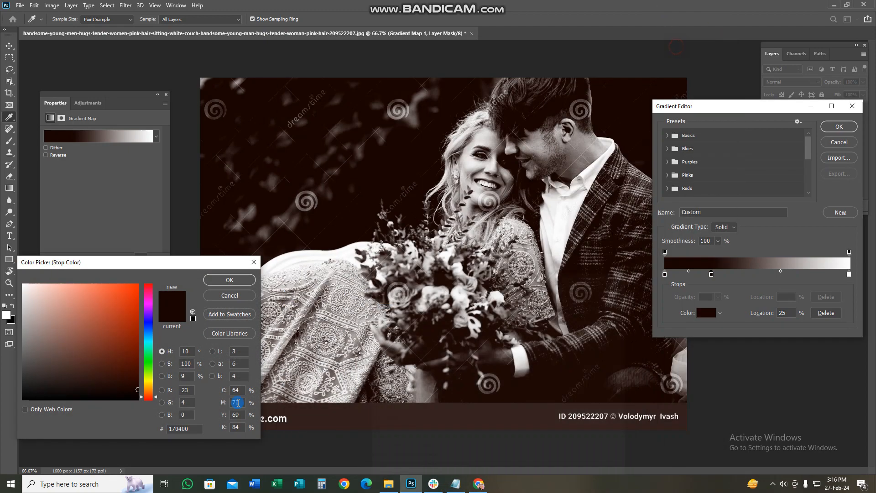
{"action": "left_click", "coordinate": [680, 47]}
{"action": "double_click", "coordinate": [170, 428]}
{"action": "key", "text": "ctrl+v"}
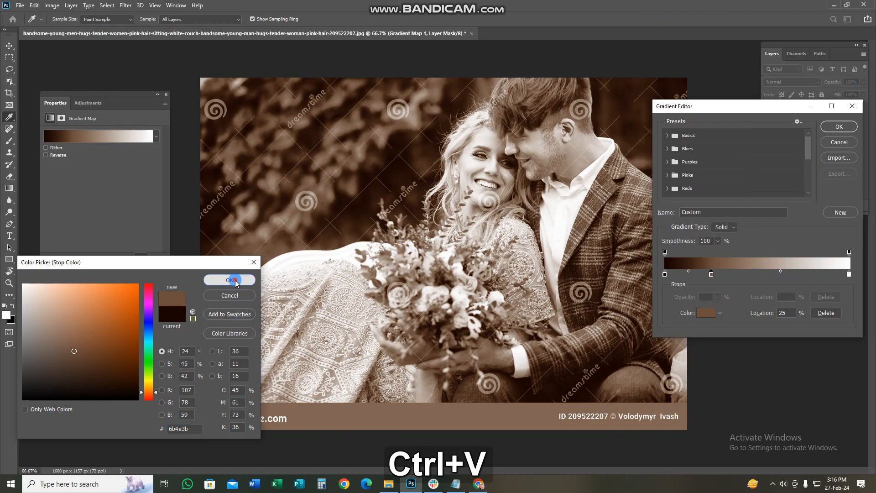
{"action": "left_click", "coordinate": [229, 280]}
- Look up the third stop's location in the Notepad notes and duplicate the 25% colour stop to location 65%
{"action": "left_click", "coordinate": [455, 483]}
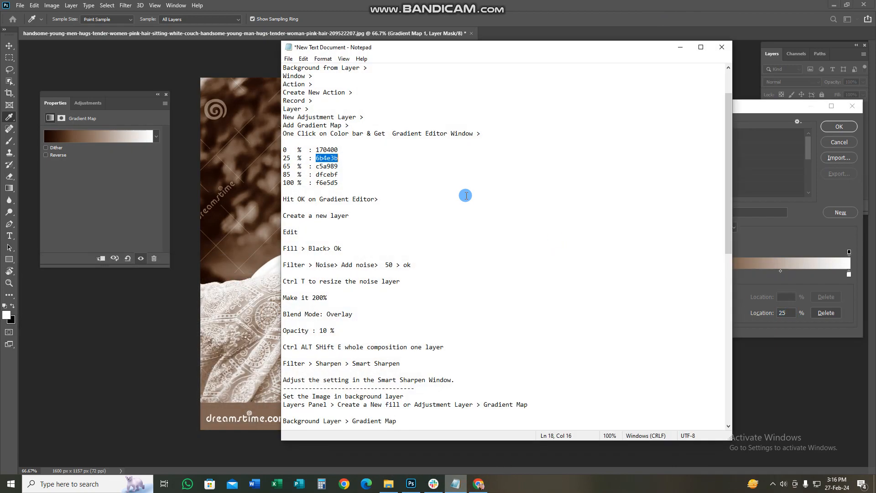
{"action": "left_click", "coordinate": [680, 47]}
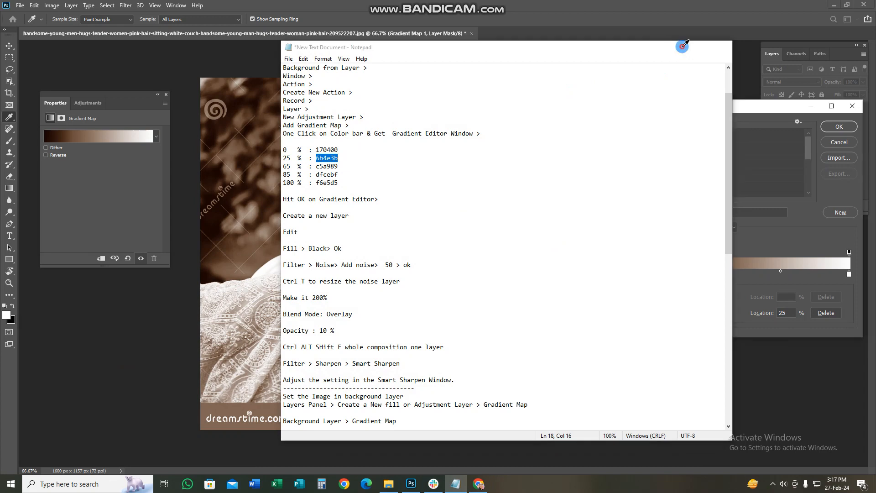
{"action": "key", "text": "alt"}
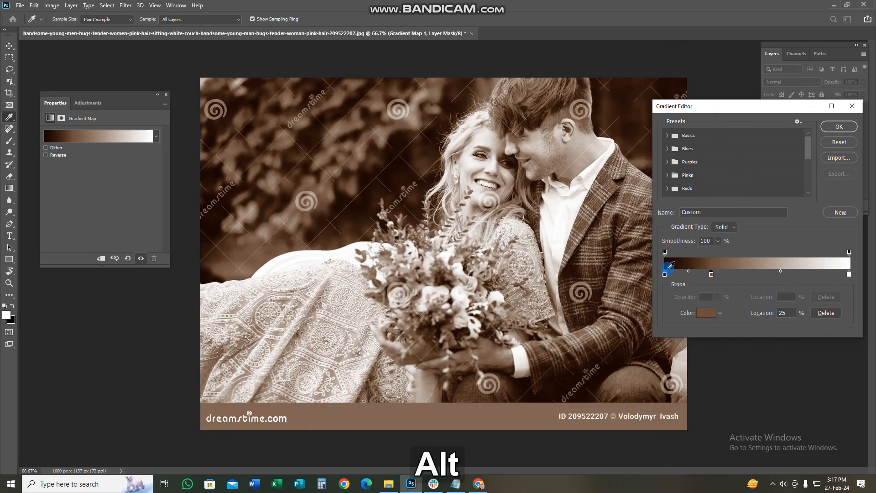
{"action": "left_click_drag", "start_coordinate": [711, 275], "coordinate": [783, 277]}
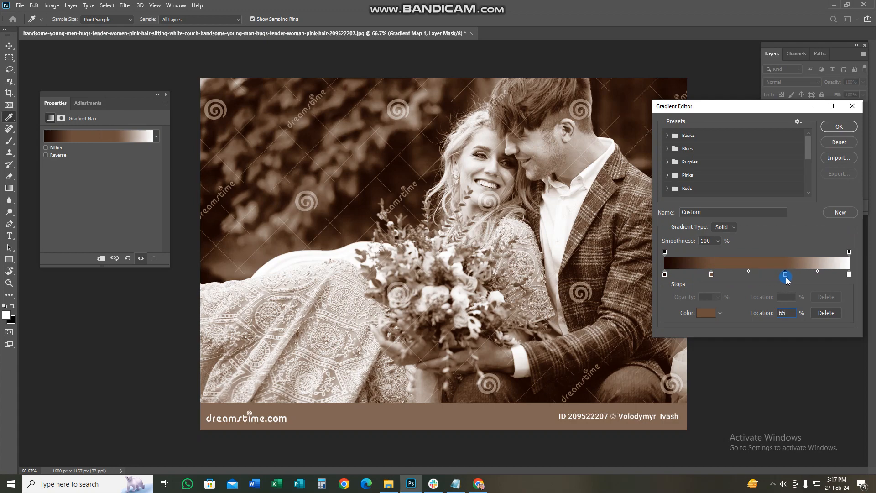
- Set the 65% colour stop to hex c5a989, copied from the Notepad notes
{"action": "left_click", "coordinate": [707, 313]}
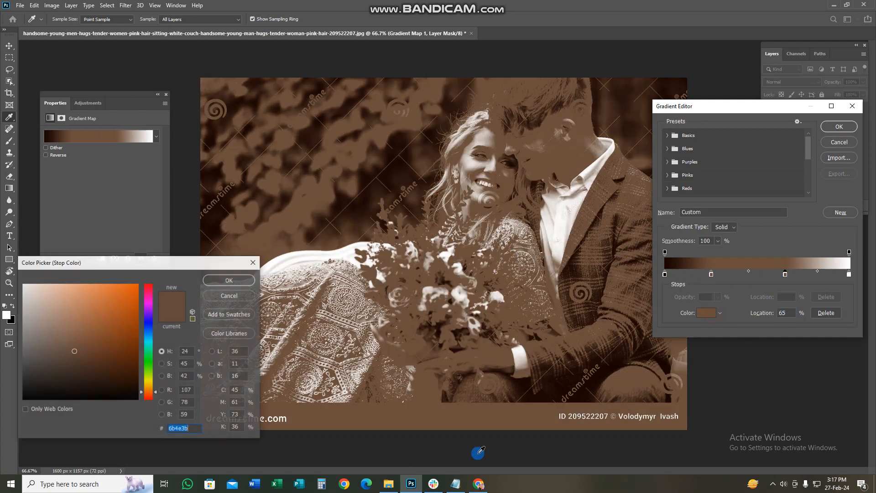
{"action": "left_click", "coordinate": [455, 484]}
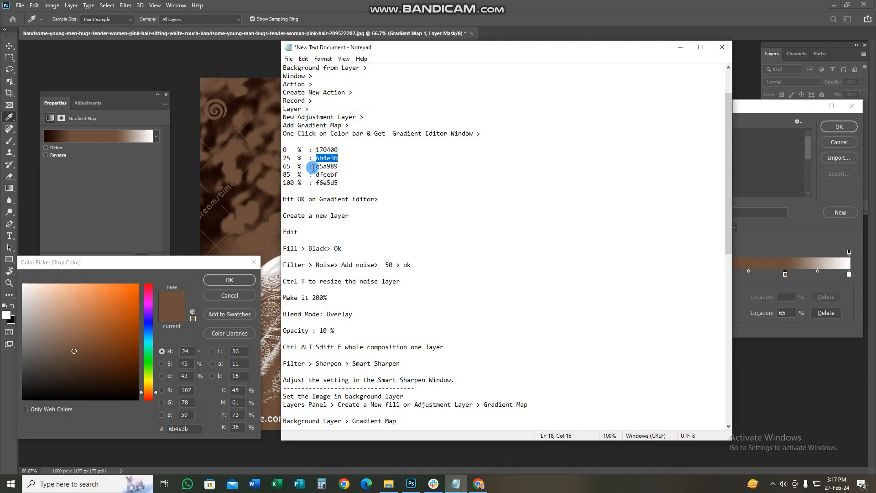
{"action": "left_click_drag", "start_coordinate": [313, 167], "coordinate": [339, 167]}
{"action": "key", "text": "ctrl+c"}
{"action": "left_click", "coordinate": [680, 45]}
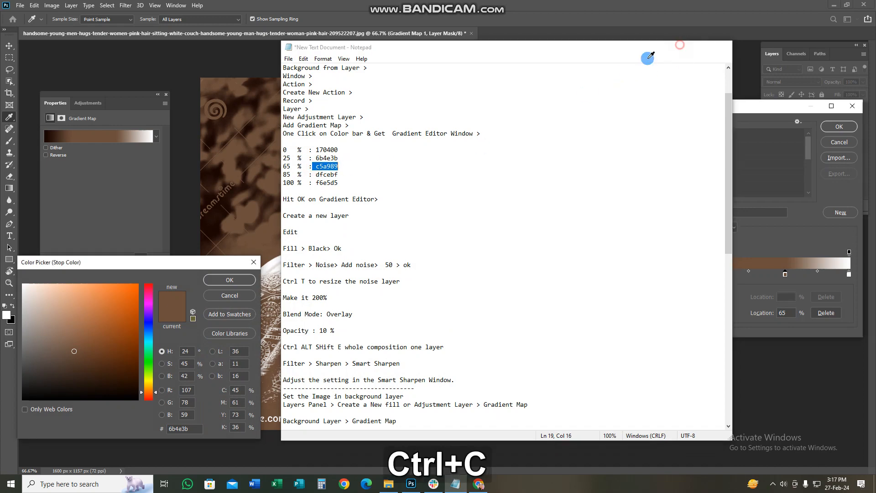
{"action": "double_click", "coordinate": [184, 428]}
{"action": "key", "text": "ctrl+v"}
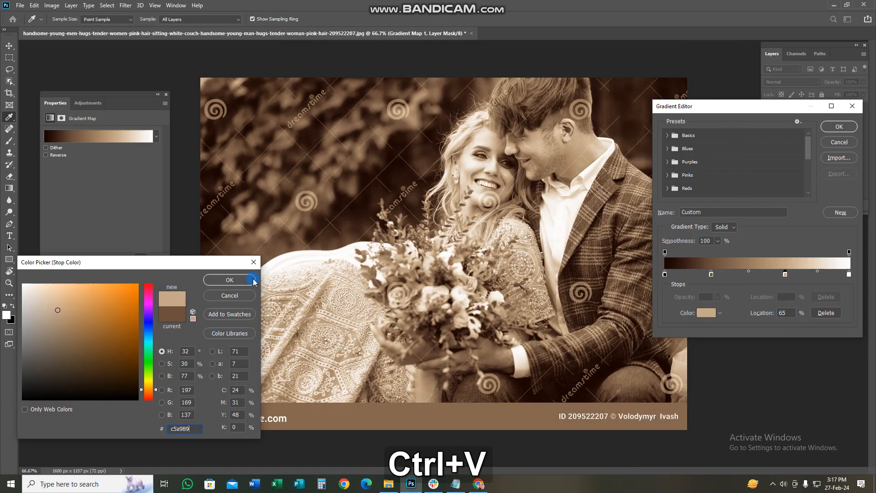
{"action": "left_click", "coordinate": [255, 280]}
- Look up the fourth stop's location in the Notepad notes and duplicate the 65% colour stop to location 85%
{"action": "left_click", "coordinate": [451, 486]}
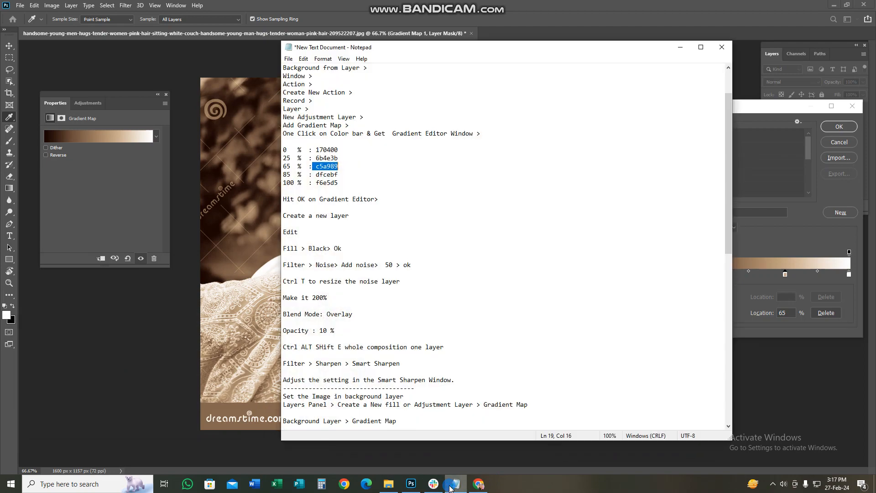
{"action": "left_click", "coordinate": [451, 486]}
{"action": "left_click", "coordinate": [782, 312]}
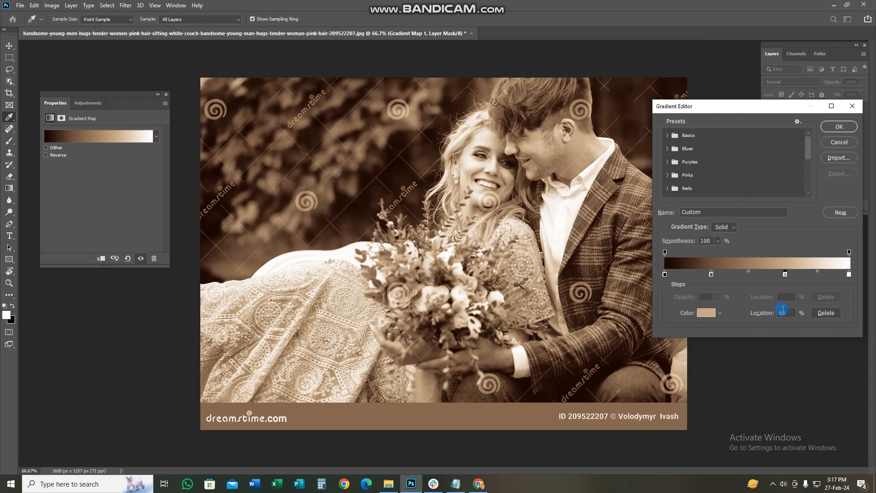
{"action": "key", "text": "alt"}
{"action": "left_click_drag", "start_coordinate": [790, 279], "coordinate": [817, 277]}
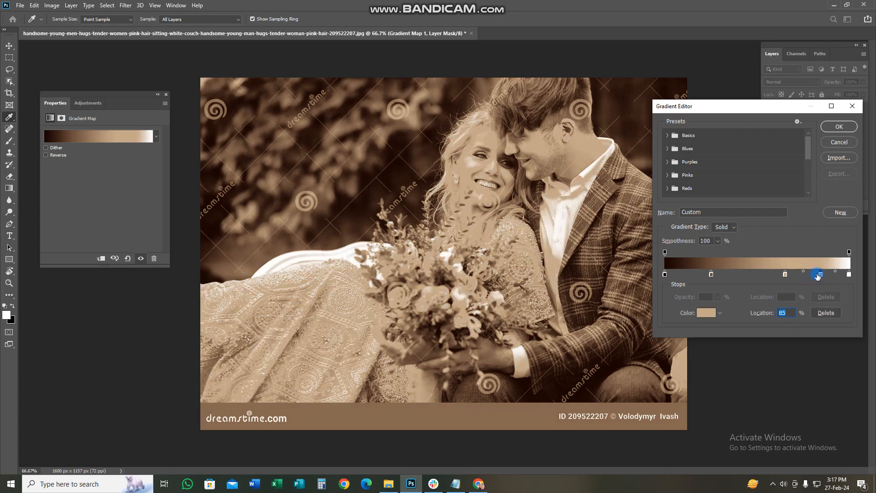
- Set the 85% colour stop to hex dfcebf, copied from the Notepad notes
{"action": "left_click", "coordinate": [705, 314]}
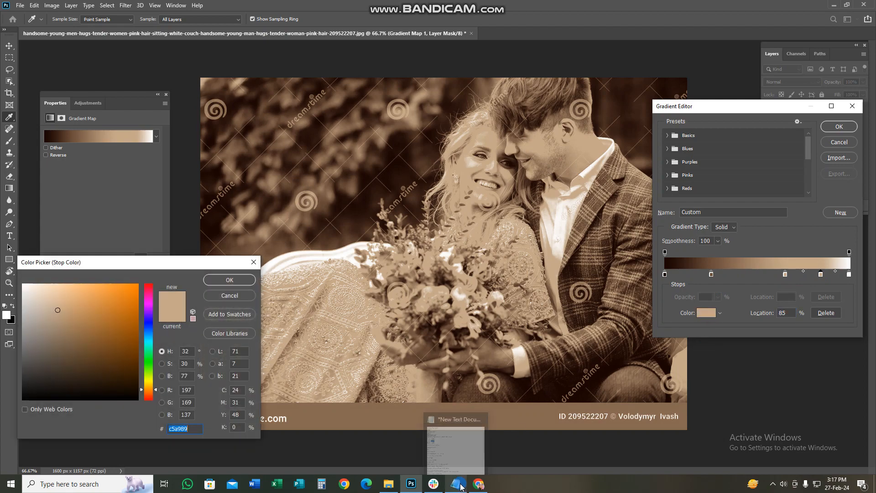
{"action": "left_click", "coordinate": [455, 484]}
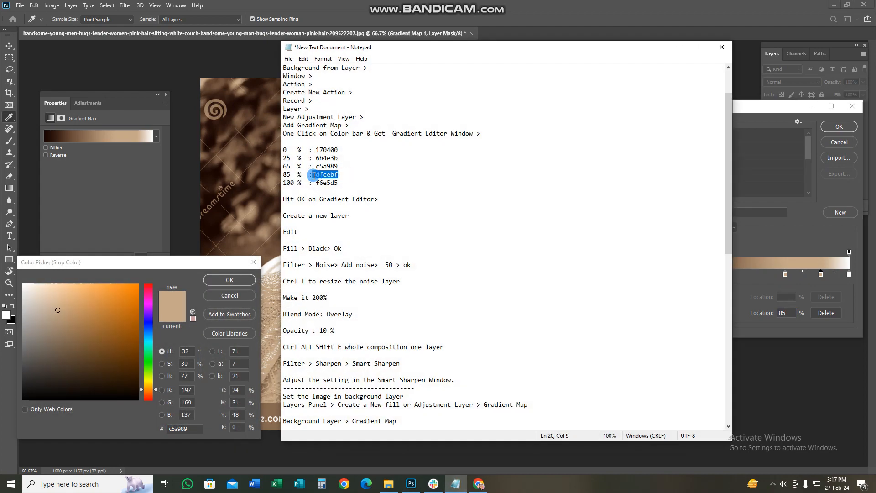
{"action": "left_click_drag", "start_coordinate": [309, 175], "coordinate": [339, 176]}
{"action": "double_click", "coordinate": [338, 176]}
{"action": "key", "text": "ctrl+c"}
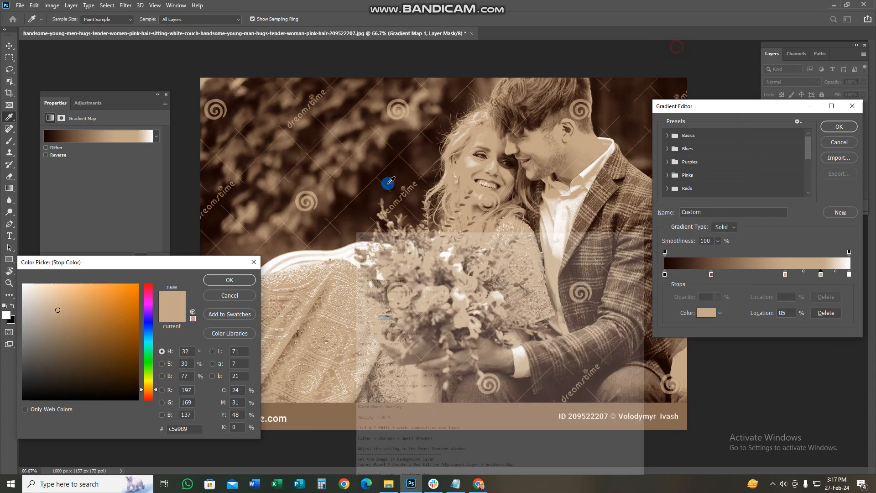
{"action": "left_click", "coordinate": [680, 47]}
{"action": "left_click", "coordinate": [203, 426]}
{"action": "key", "text": "ctrl+v"}
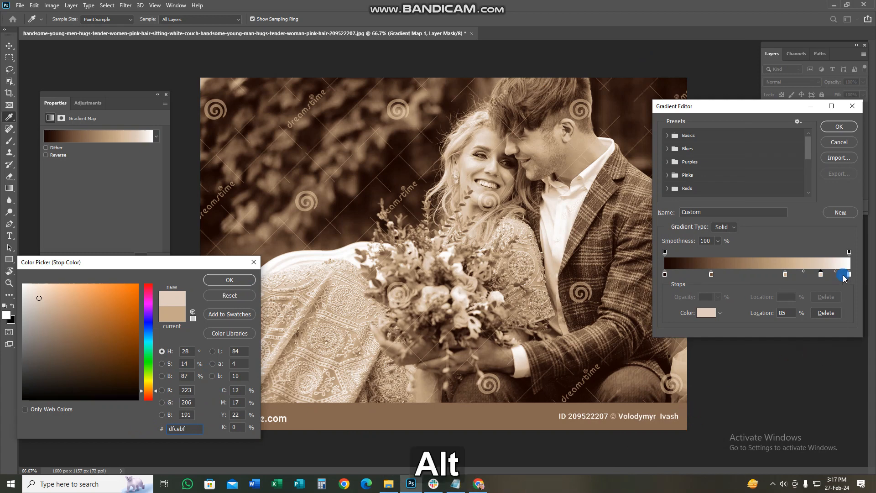
{"action": "left_click", "coordinate": [821, 275], "text": "alt"}
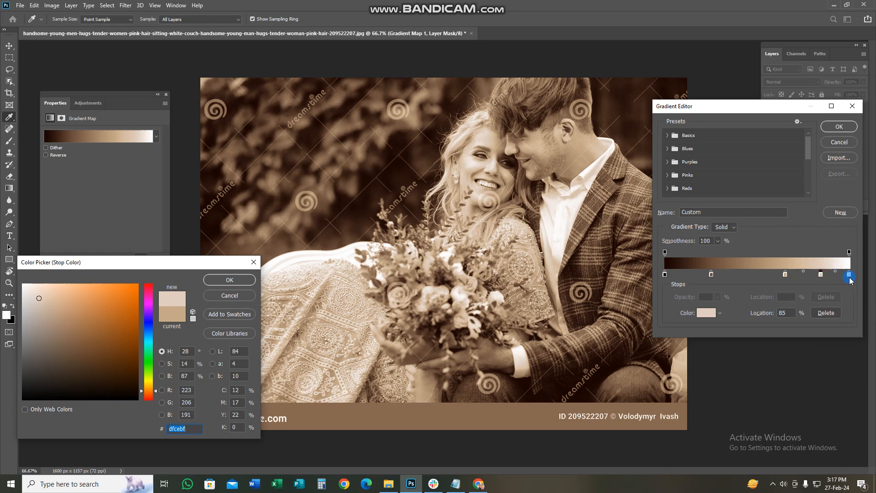
{"action": "left_click", "coordinate": [239, 281]}
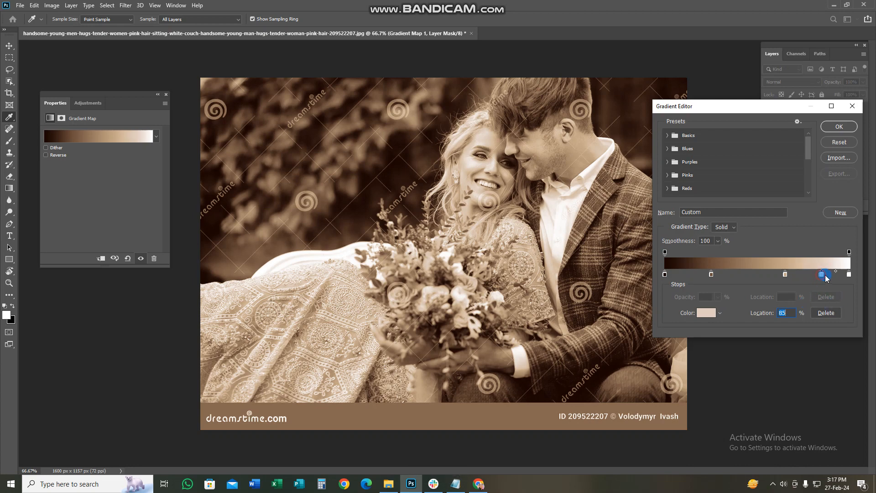
- Duplicate the 85% colour stop to location 100%, set it to hex f6e5d5 from the Notepad notes, and accept the gradient
{"action": "left_click", "coordinate": [850, 275], "text": "alt"}
{"action": "left_click", "coordinate": [707, 313]}
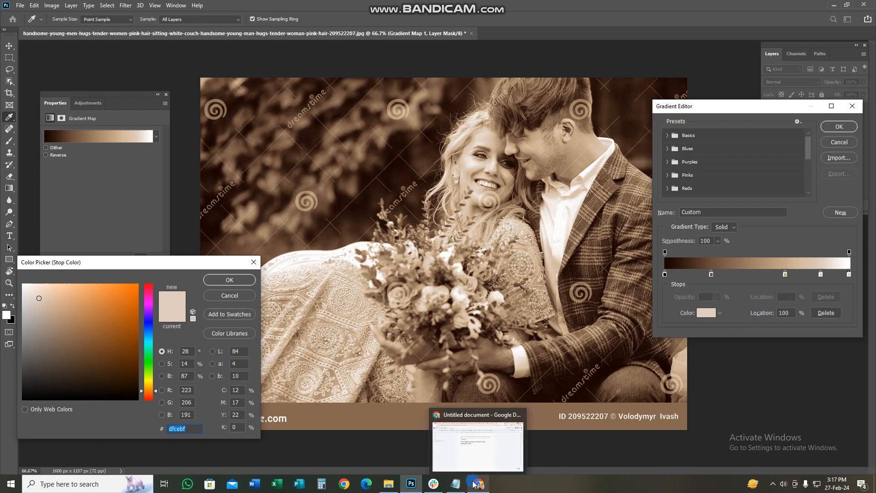
{"action": "left_click", "coordinate": [455, 484]}
{"action": "double_click", "coordinate": [322, 183]}
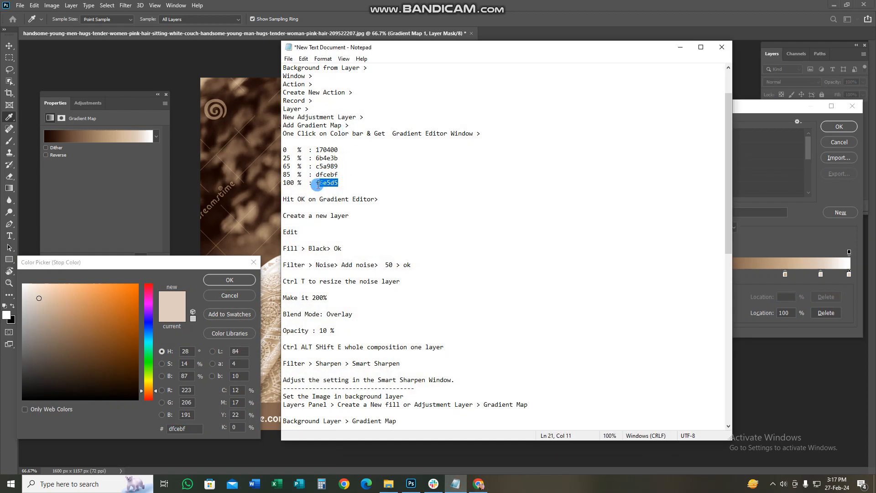
{"action": "key", "text": "ctrl+c"}
{"action": "left_click", "coordinate": [683, 46]}
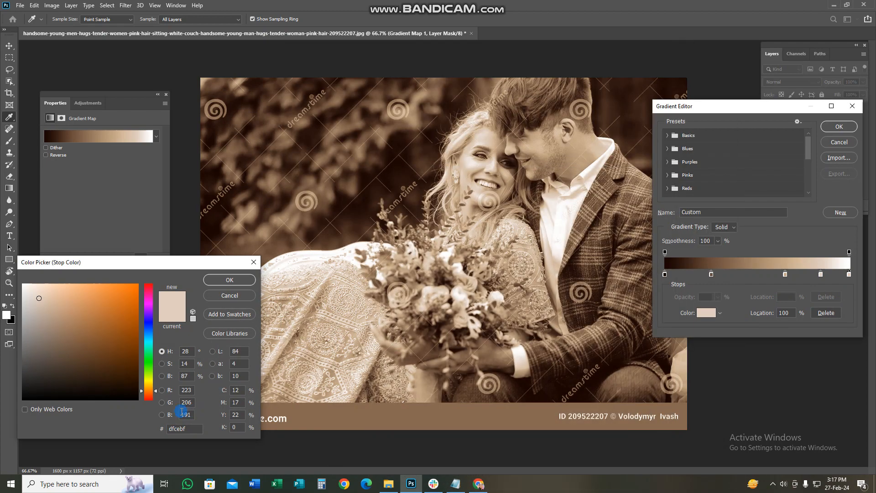
{"action": "double_click", "coordinate": [180, 429]}
{"action": "key", "text": "ctrl+v"}
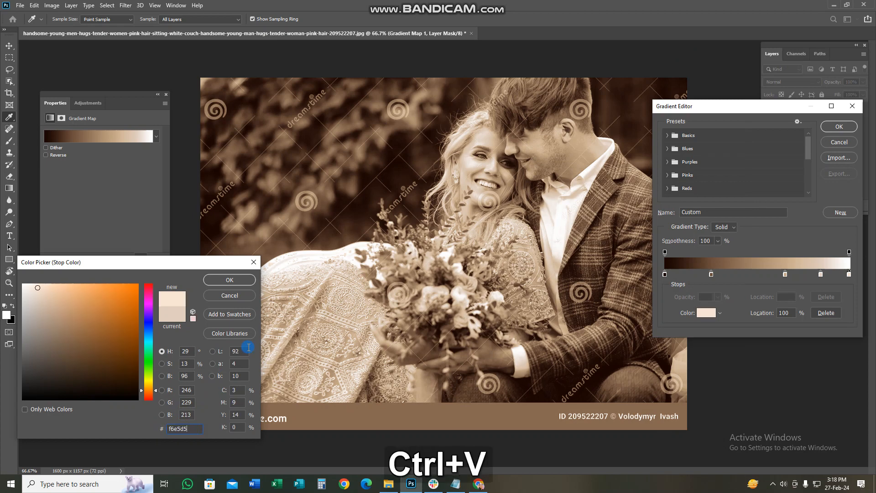
{"action": "left_click", "coordinate": [230, 279]}
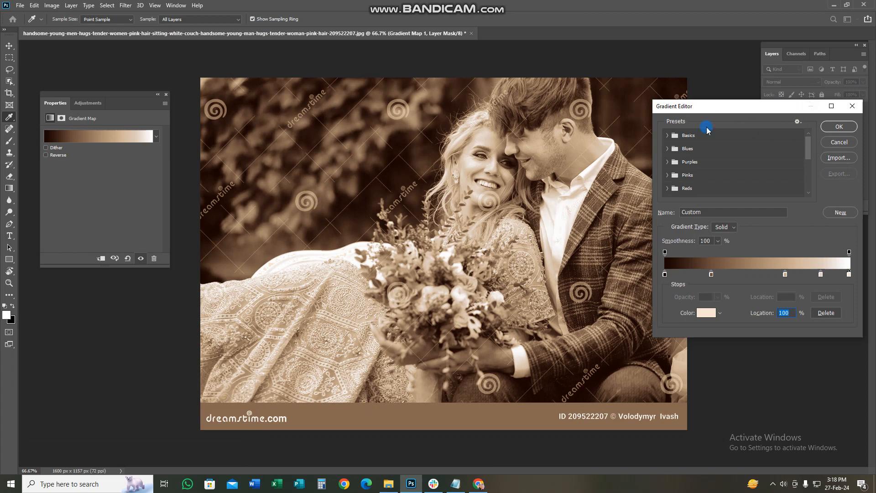
{"action": "left_click", "coordinate": [840, 127]}
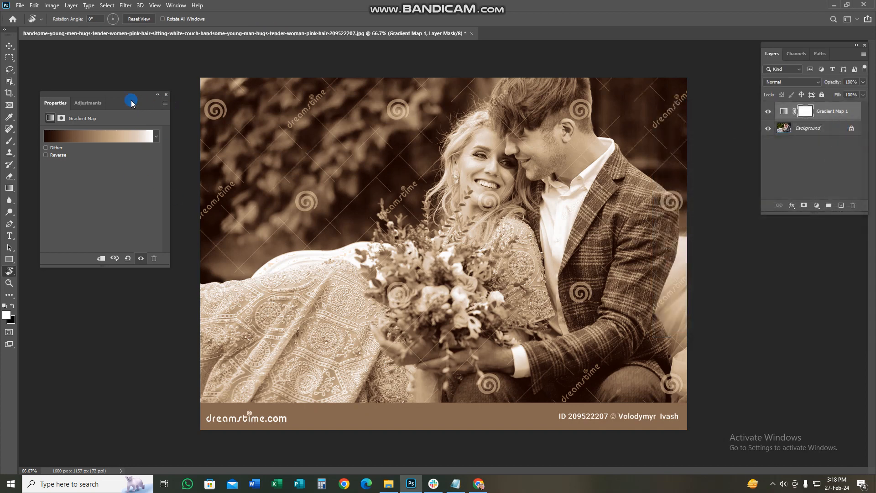
- Create a new layer above the gradient map adjustment and fill it with black at 100% opacity
{"action": "left_click", "coordinate": [160, 94]}
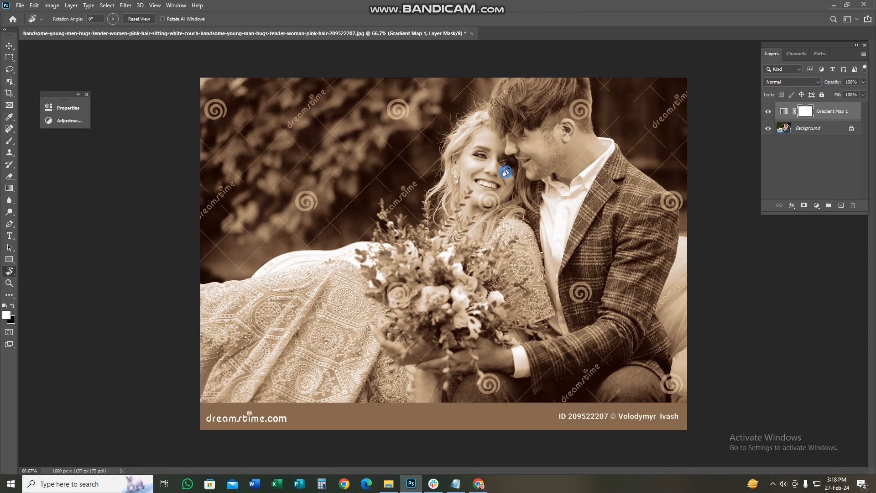
{"action": "left_click", "coordinate": [842, 206]}
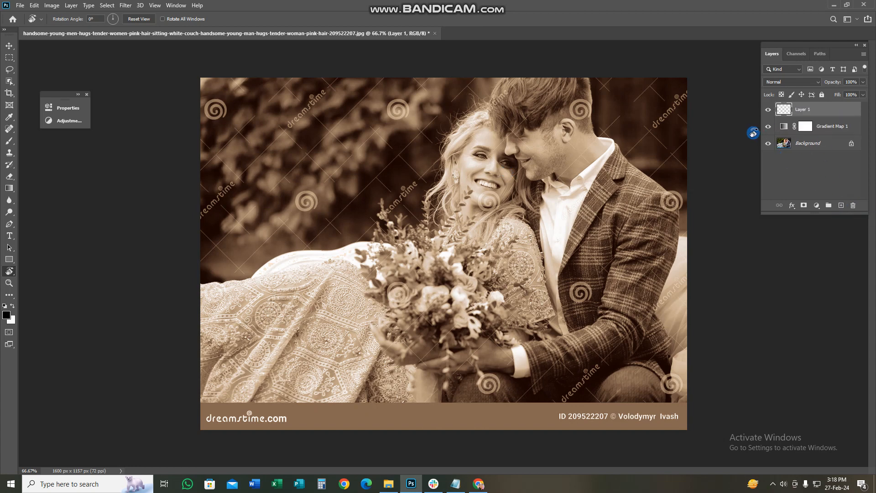
{"action": "left_click", "coordinate": [34, 5]}
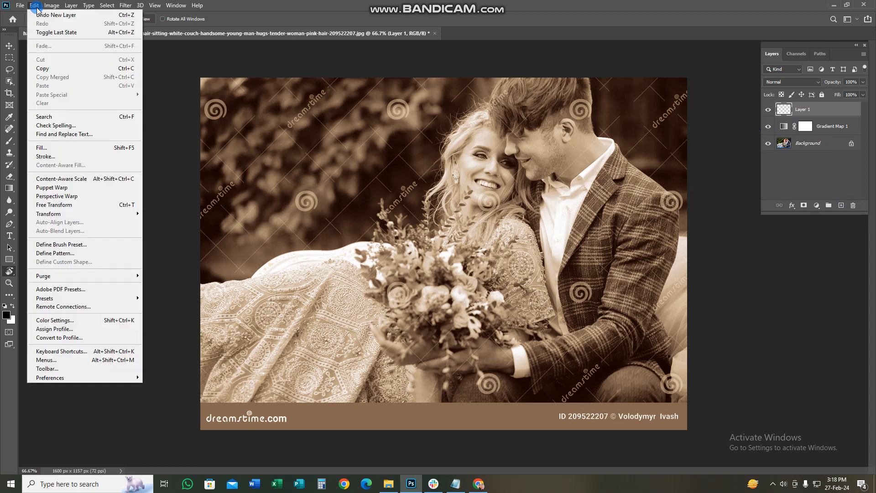
{"action": "left_click", "coordinate": [80, 147]}
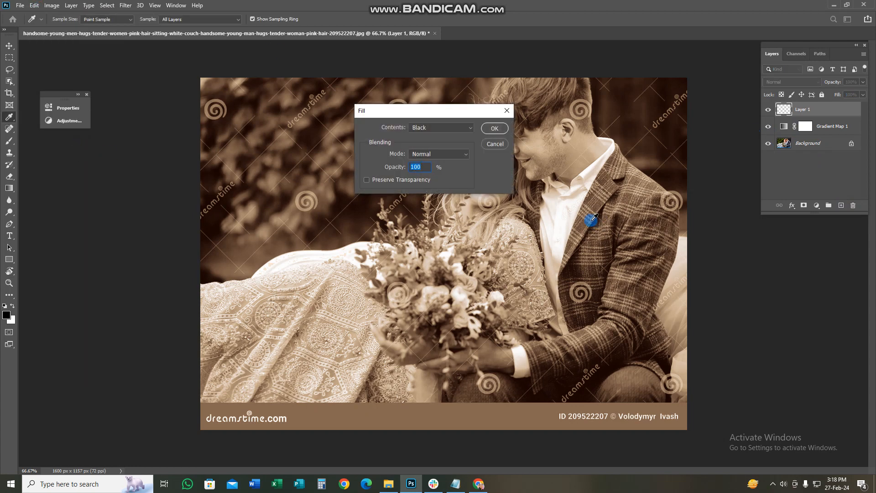
{"action": "left_click_drag", "start_coordinate": [381, 113], "coordinate": [145, 119]}
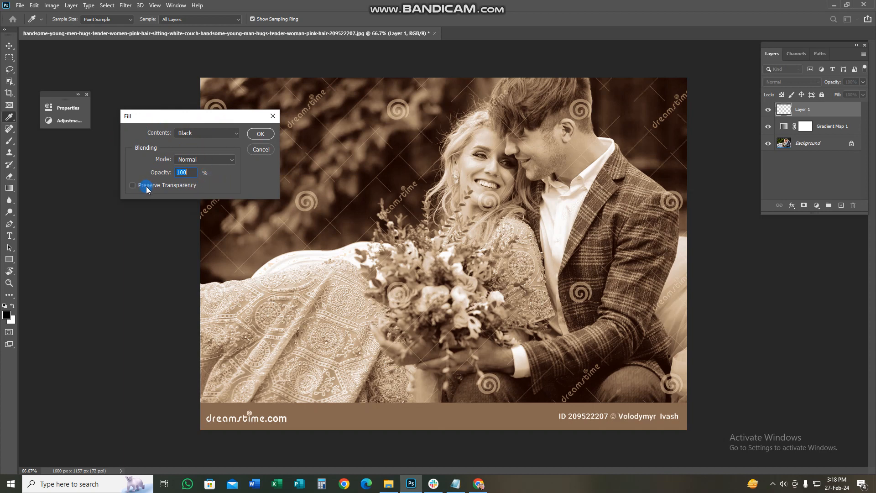
{"action": "left_click", "coordinate": [260, 134]}
{"action": "key", "text": "r"}
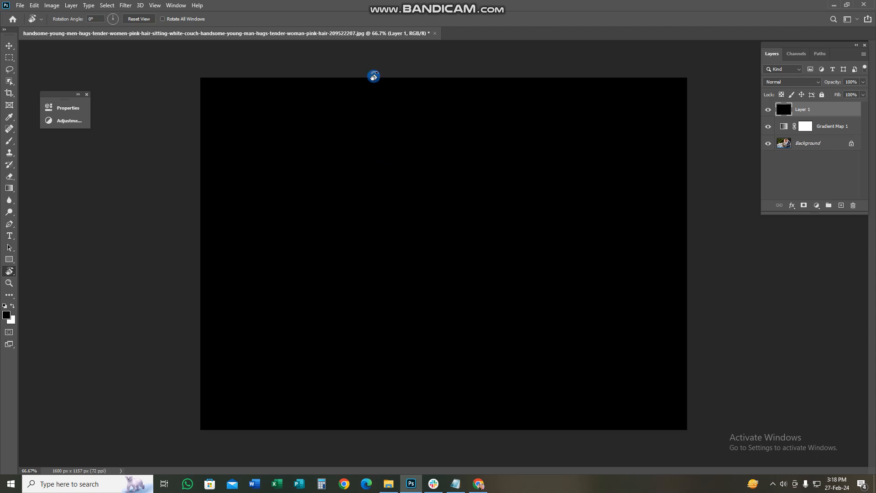
- Apply the Add Noise filter to the black layer at 50% with Gaussian distribution and Monochromatic enabled
{"action": "left_click", "coordinate": [126, 5]}
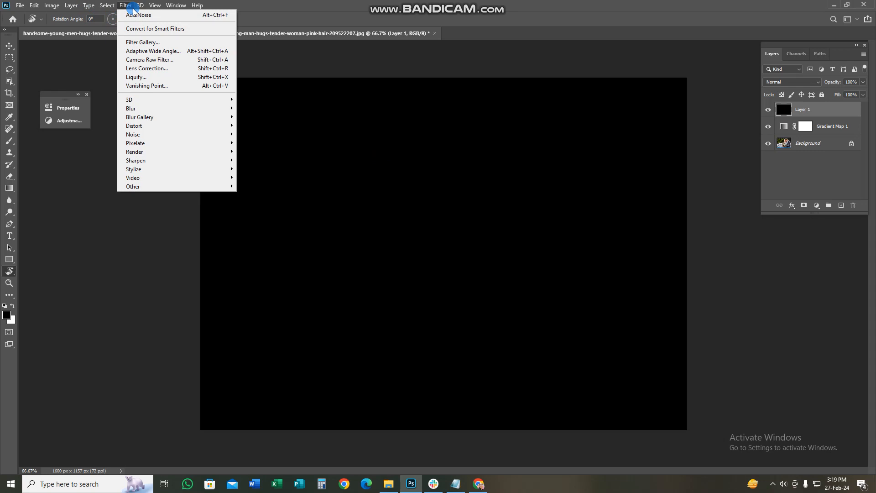
{"action": "mouse_move", "coordinate": [185, 137]}
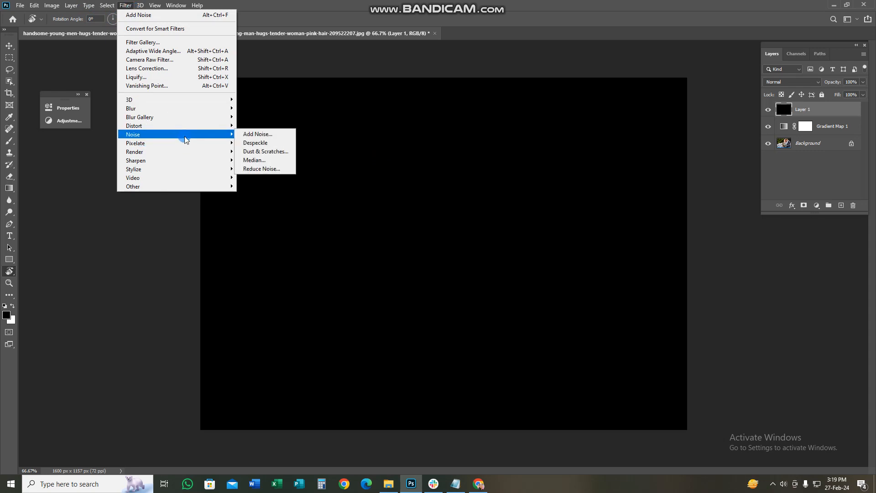
{"action": "left_click", "coordinate": [255, 133]}
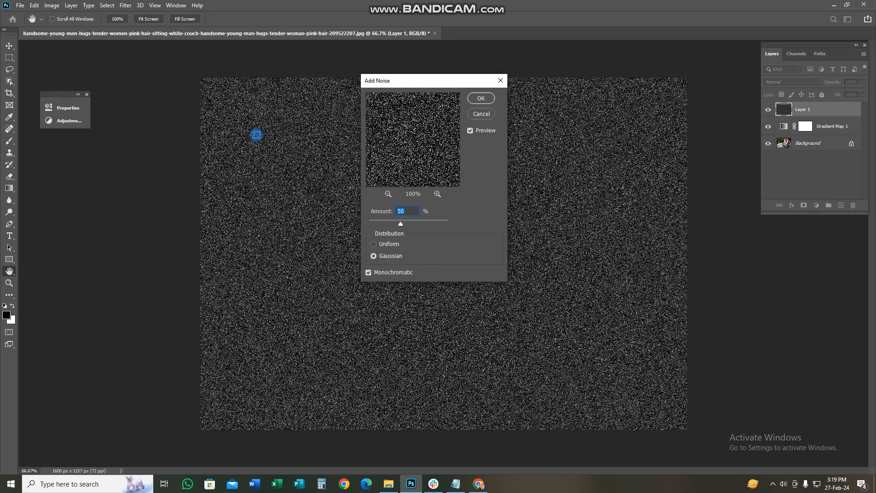
{"action": "left_click", "coordinate": [467, 185]}
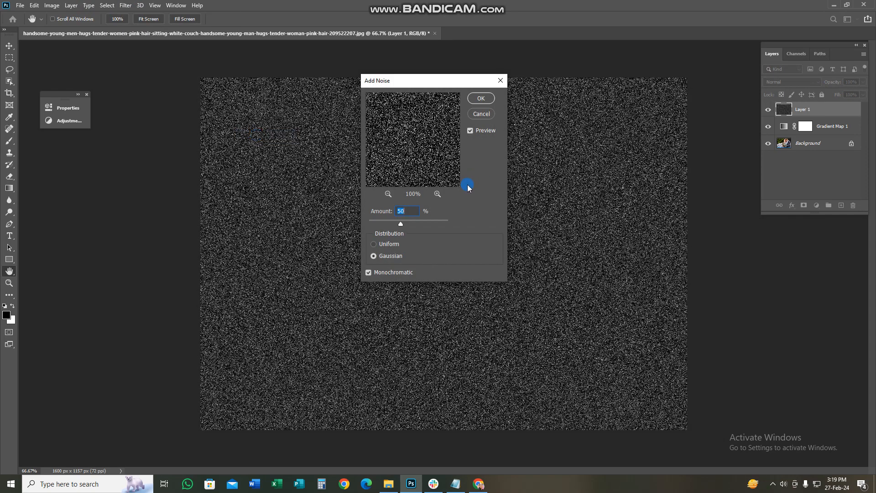
{"action": "left_click", "coordinate": [409, 212]}
{"action": "left_click", "coordinate": [481, 98]}
{"action": "key", "text": "r"}
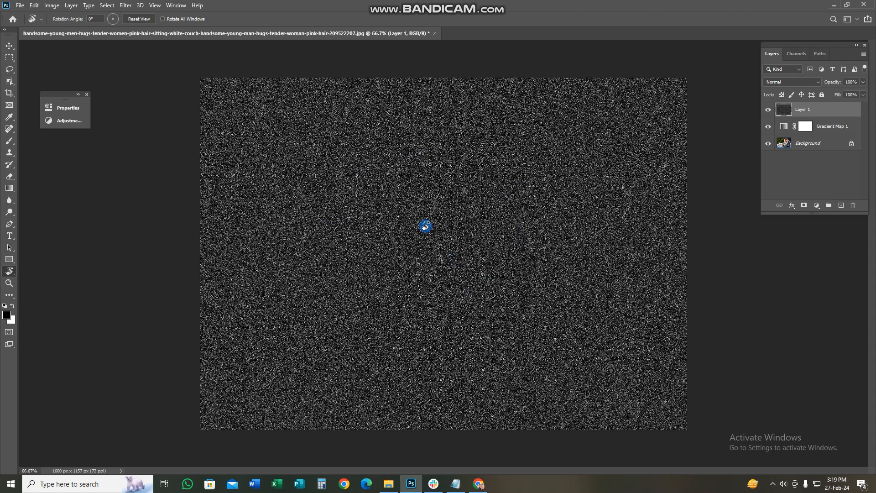
- Scale the noise layer proportionally to 200% with Free Transform and set its blend mode to Overlay
{"action": "key", "text": "ctrl+t"}
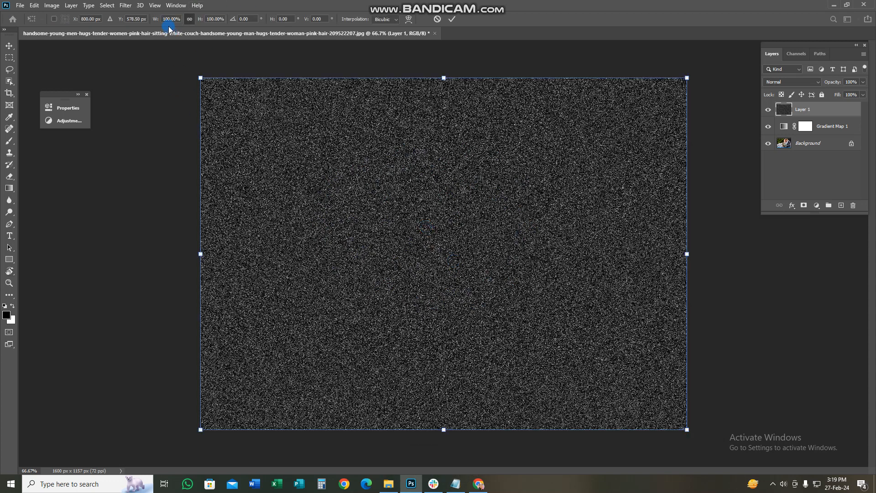
{"action": "left_click", "coordinate": [169, 23]}
{"action": "left_click", "coordinate": [201, 21]}
{"action": "key", "text": "Right"}
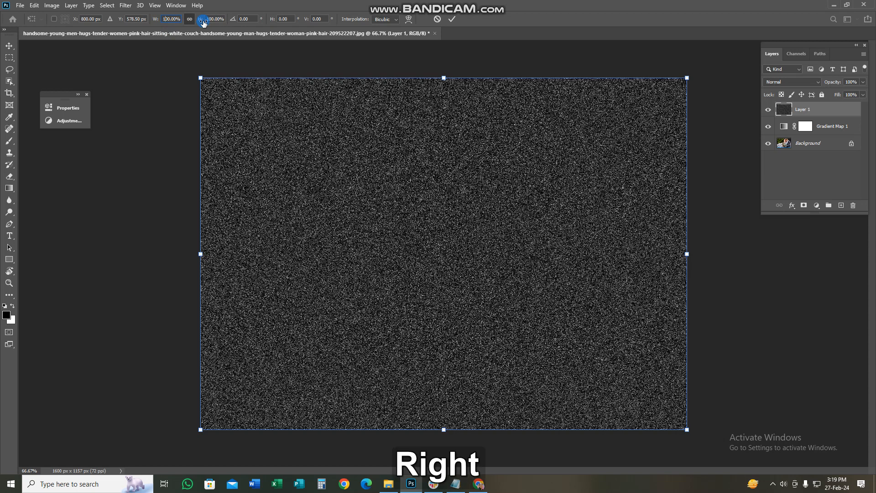
{"action": "key", "text": "BackSpace"}
{"action": "type", "text": "2"}
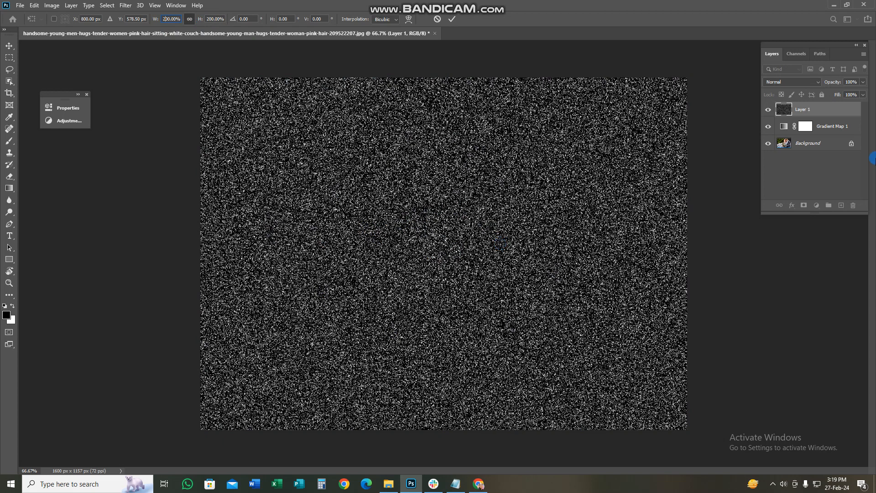
{"action": "left_click", "coordinate": [783, 82]}
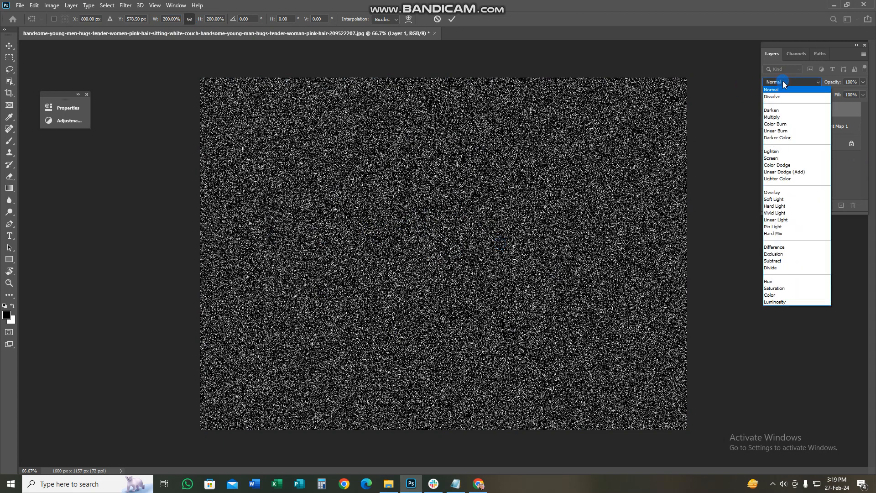
{"action": "left_click", "coordinate": [800, 192]}
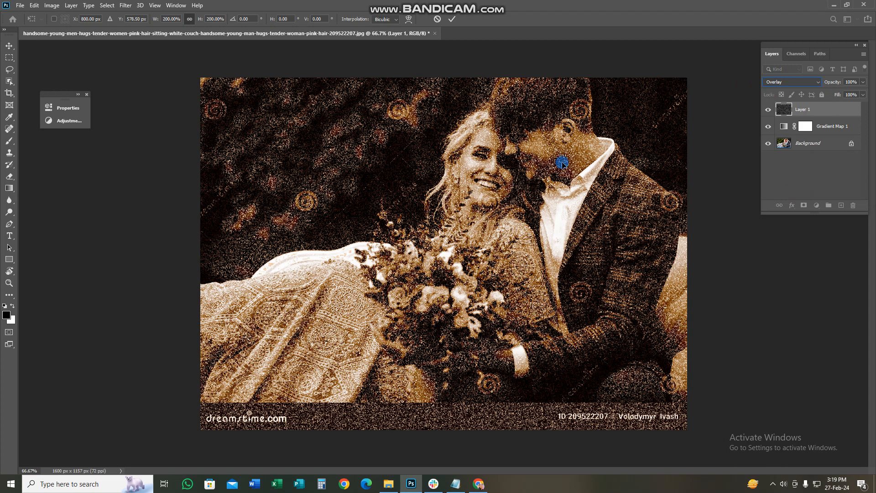
- Lower the opacity of the Overlay noise layer to 10%
{"action": "left_click", "coordinate": [851, 82]}
{"action": "left_click", "coordinate": [851, 81]}
{"action": "key", "text": "BackSpace"}
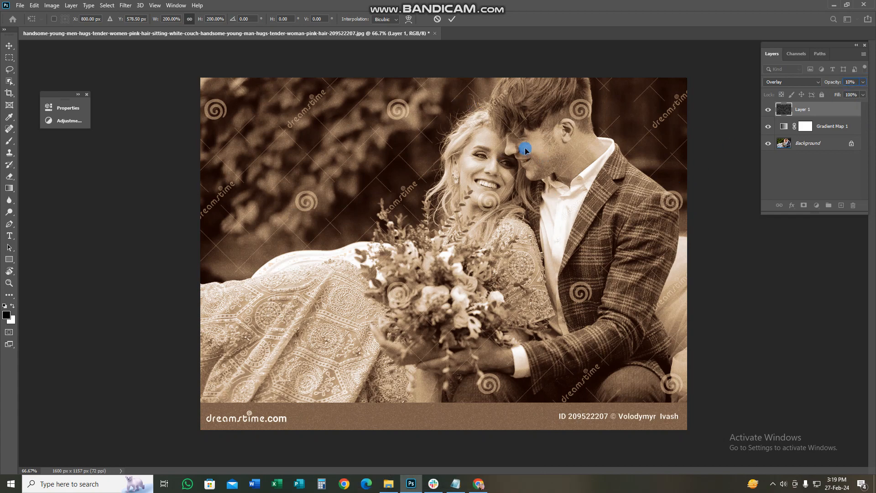
- Select the entire canvas and merge the noise layer, the gradient map adjustment and the Background into a single layer
{"action": "left_click", "coordinate": [802, 110], "text": "ctrl"}
{"action": "left_click", "coordinate": [804, 111]}
{"action": "key", "text": "ctrl+a"}
{"action": "left_click", "coordinate": [814, 142], "text": "ctrl"}
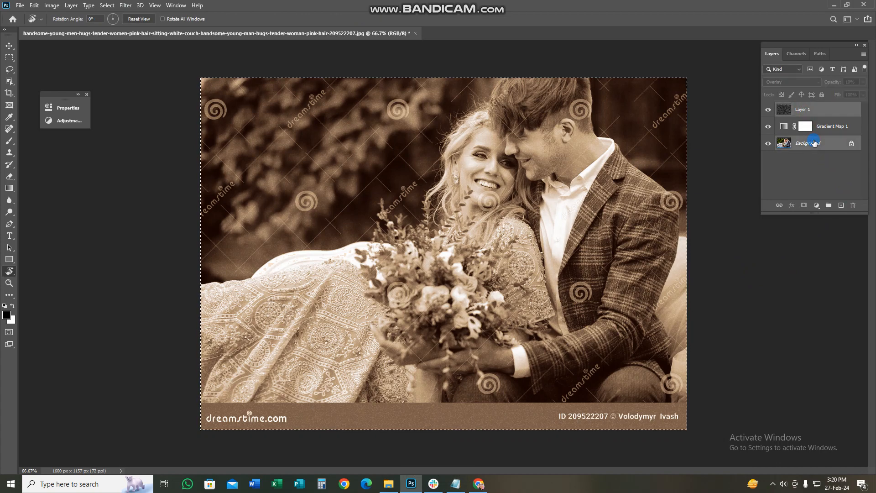
{"action": "left_click", "coordinate": [828, 109], "text": "ctrl"}
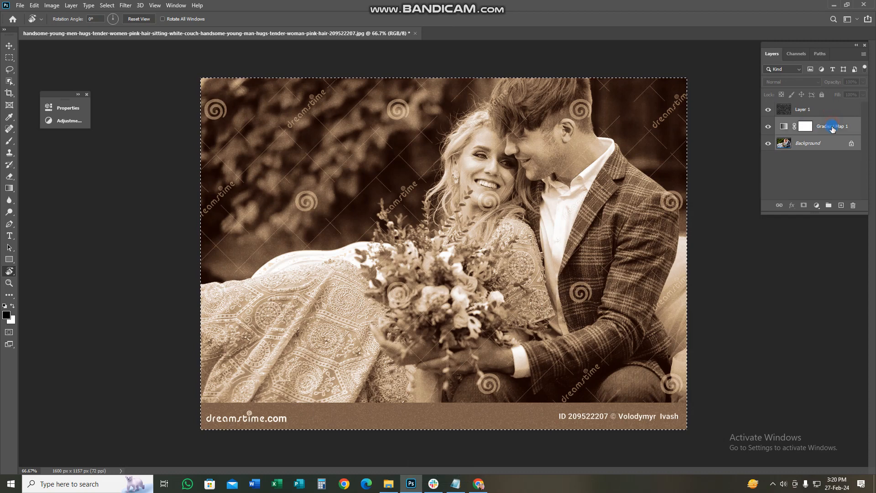
{"action": "left_click", "coordinate": [828, 108], "text": "ctrl"}
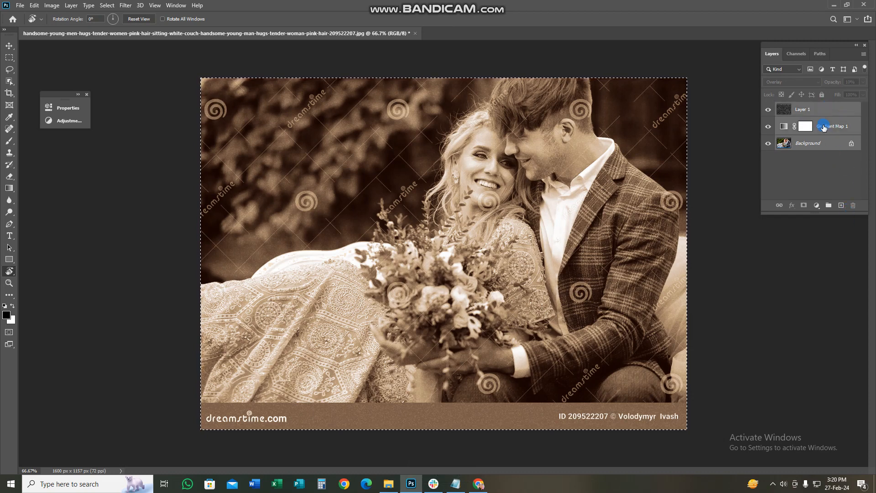
{"action": "right_click", "coordinate": [824, 128]}
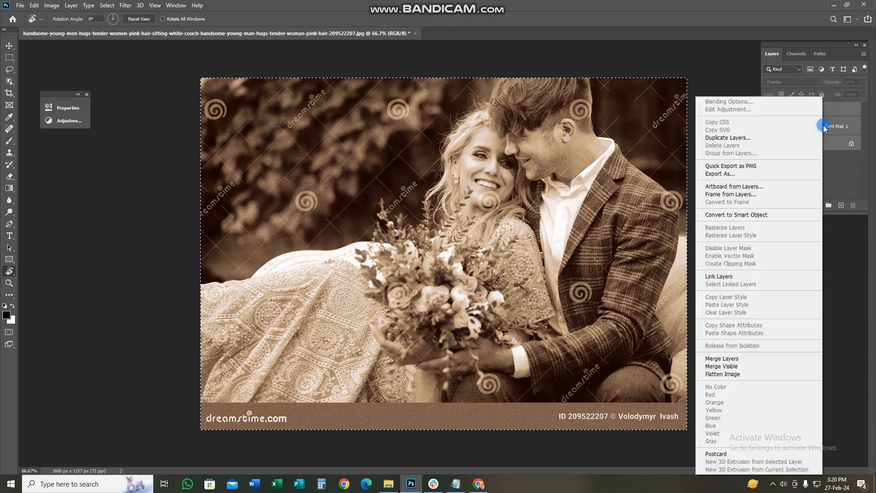
{"action": "left_click", "coordinate": [732, 359]}
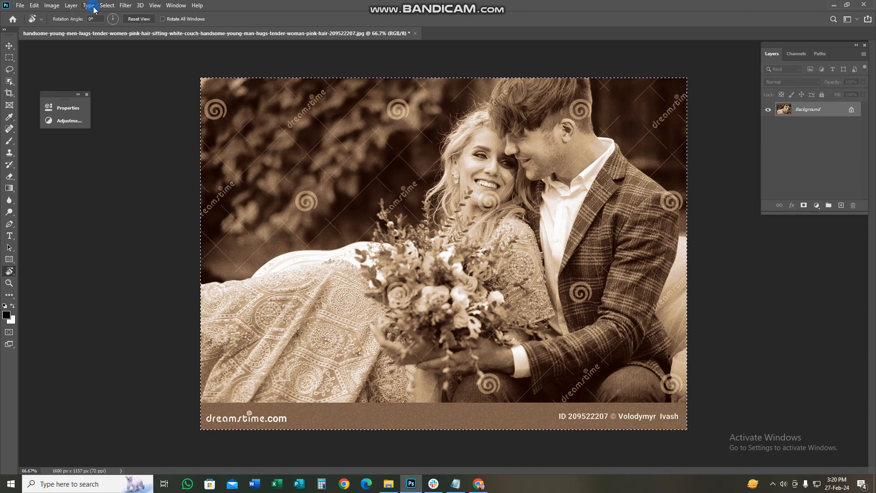
- Open the Smart Sharpen filter on the merged photo and set the amount to 45% and the radius to 5.4 px
{"action": "left_click", "coordinate": [126, 6]}
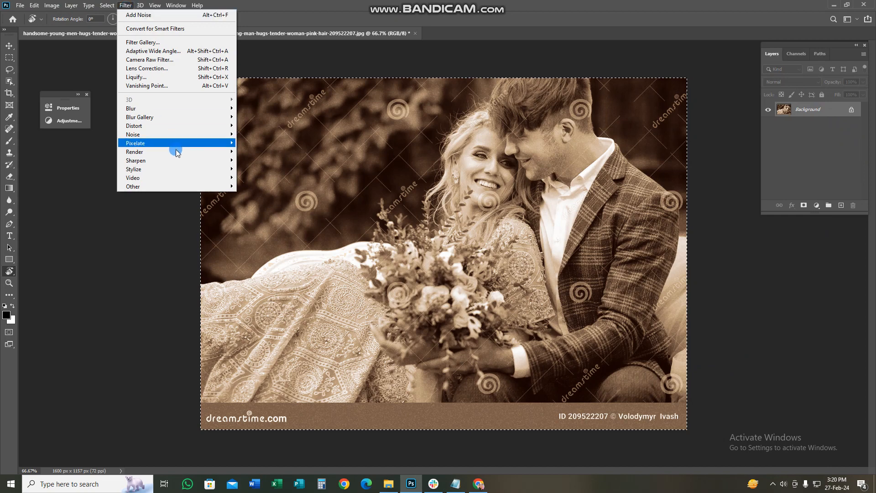
{"action": "mouse_move", "coordinate": [193, 160]}
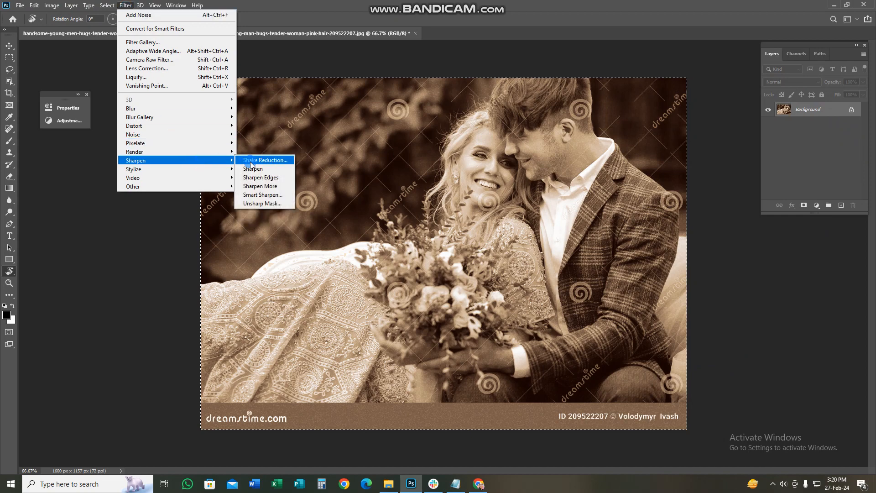
{"action": "left_click", "coordinate": [255, 194]}
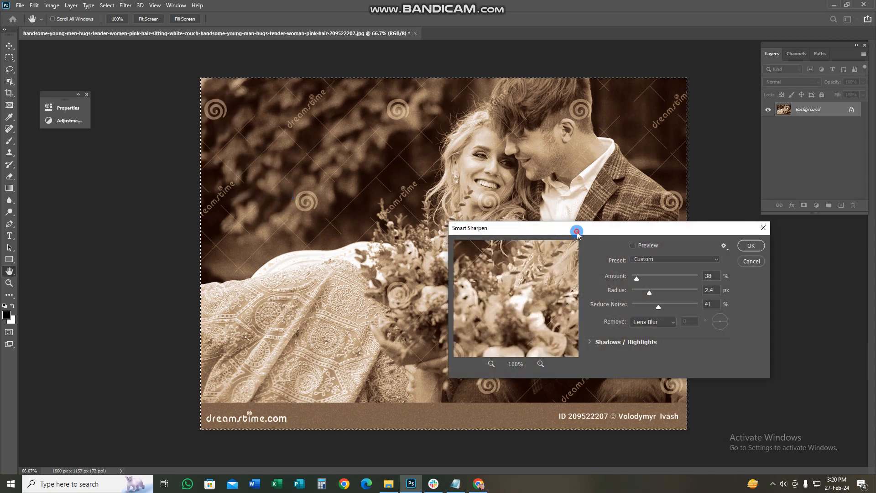
{"action": "left_click_drag", "start_coordinate": [575, 237], "coordinate": [599, 227]}
{"action": "left_click_drag", "start_coordinate": [566, 260], "coordinate": [554, 286]}
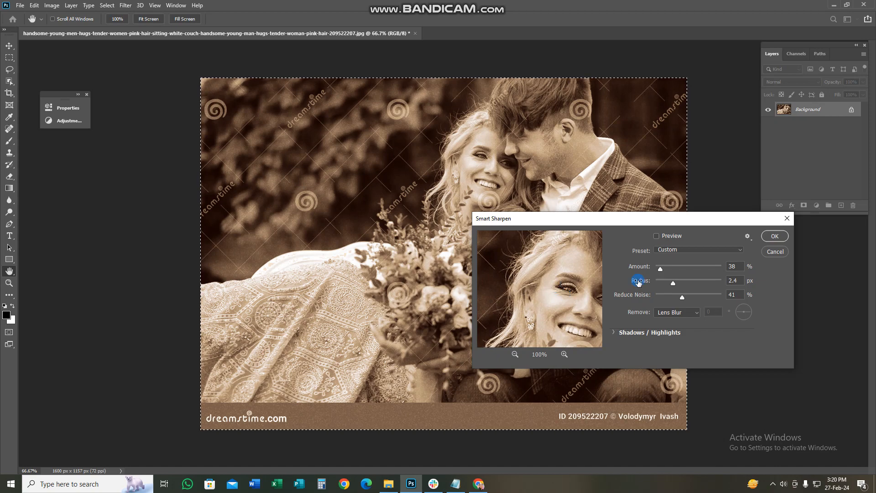
{"action": "left_click_drag", "start_coordinate": [660, 270], "coordinate": [663, 275]}
{"action": "left_click_drag", "start_coordinate": [672, 286], "coordinate": [706, 286]}
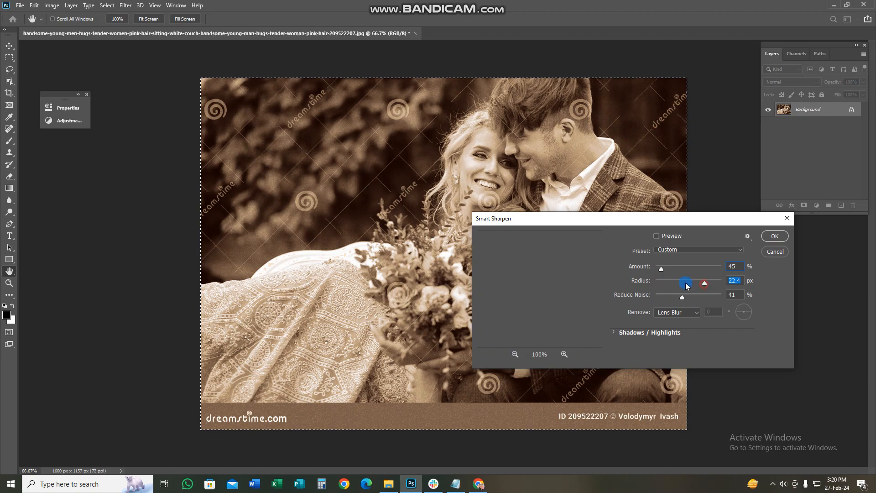
{"action": "left_click_drag", "start_coordinate": [688, 286], "coordinate": [685, 286]}
{"action": "left_click", "coordinate": [657, 237]}
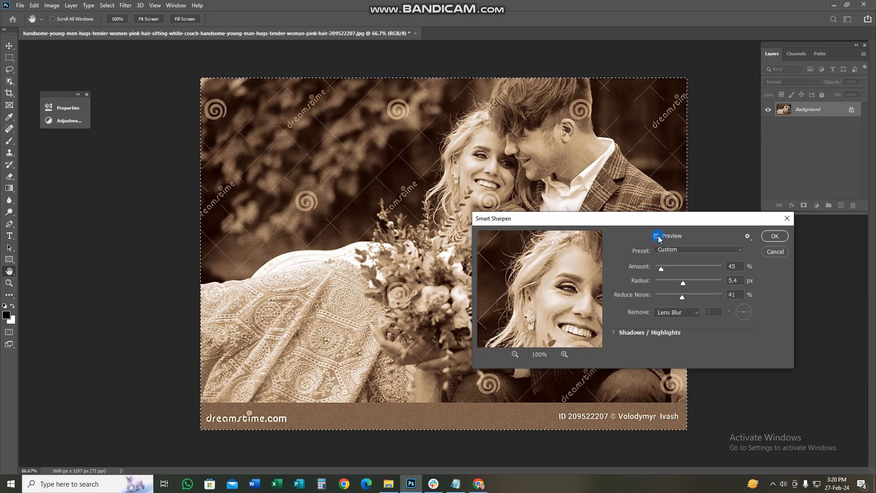
- Set Smart Sharpen to amount 0%, radius 2.7 px and noise reduction 37% with the preview enabled, and apply it
{"action": "mouse_move", "coordinate": [681, 297]}
{"action": "left_mouse_down"}
{"action": "mouse_move", "coordinate": [705, 301]}
{"action": "mouse_move", "coordinate": [682, 281]}
{"action": "mouse_move", "coordinate": [681, 297]}
{"action": "left_mouse_up"}
{"action": "left_click_drag", "start_coordinate": [661, 269], "coordinate": [658, 272]}
{"action": "left_click", "coordinate": [656, 236]}
{"action": "left_click_drag", "start_coordinate": [580, 302], "coordinate": [550, 302]}
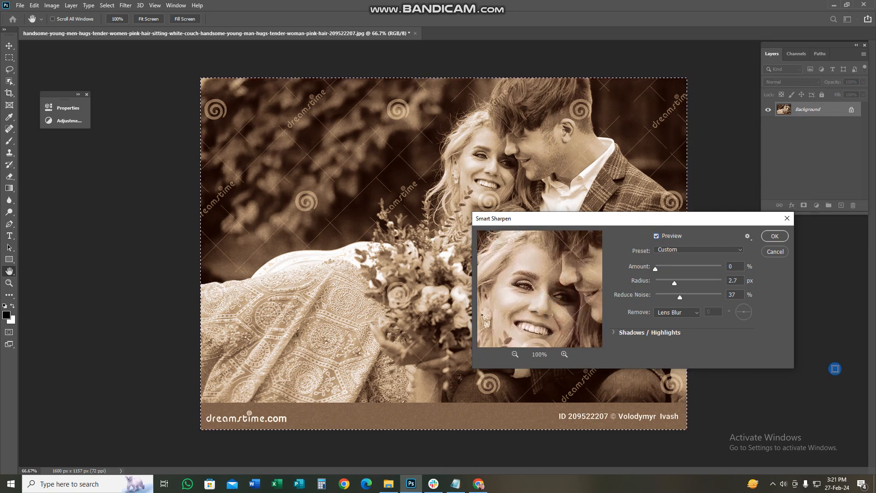
{"action": "left_click_drag", "start_coordinate": [554, 302], "coordinate": [577, 323]}
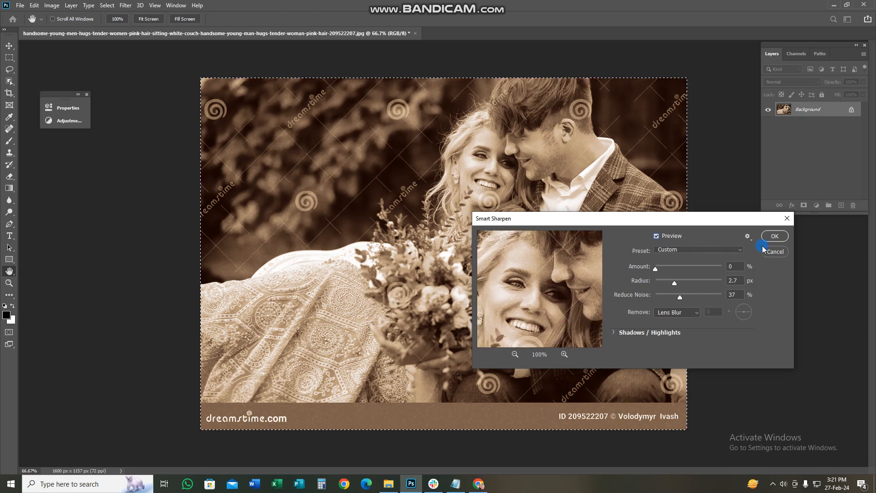
{"action": "left_click", "coordinate": [775, 236]}
{"action": "key", "text": "r"}
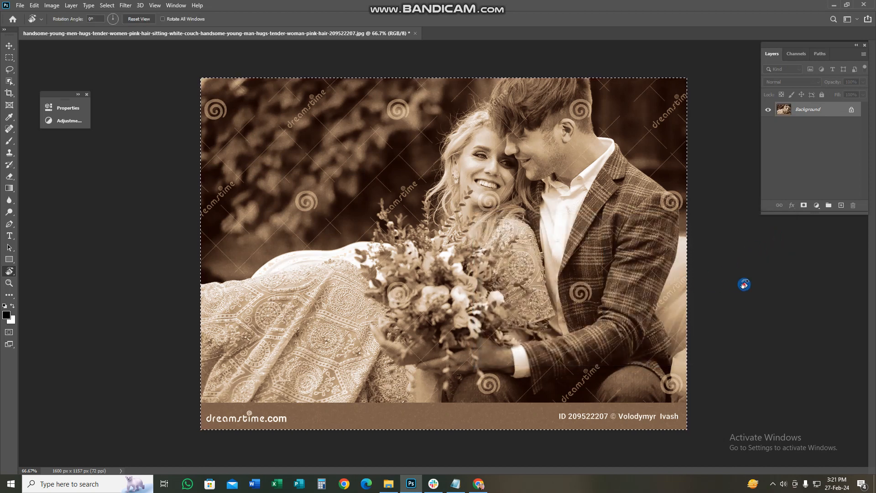
- Try to save the sepia photo, then dismiss the JPEG options
{"action": "key", "text": "ctrl+s"}
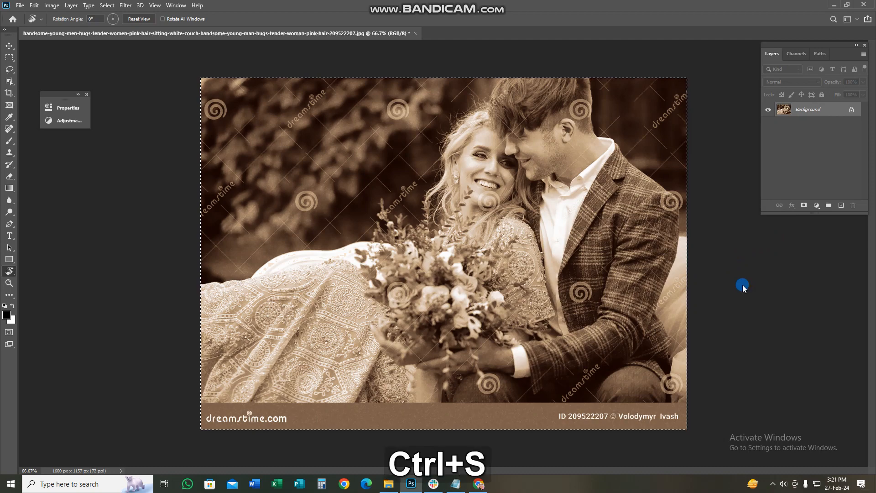
{"action": "left_click", "coordinate": [504, 103]}
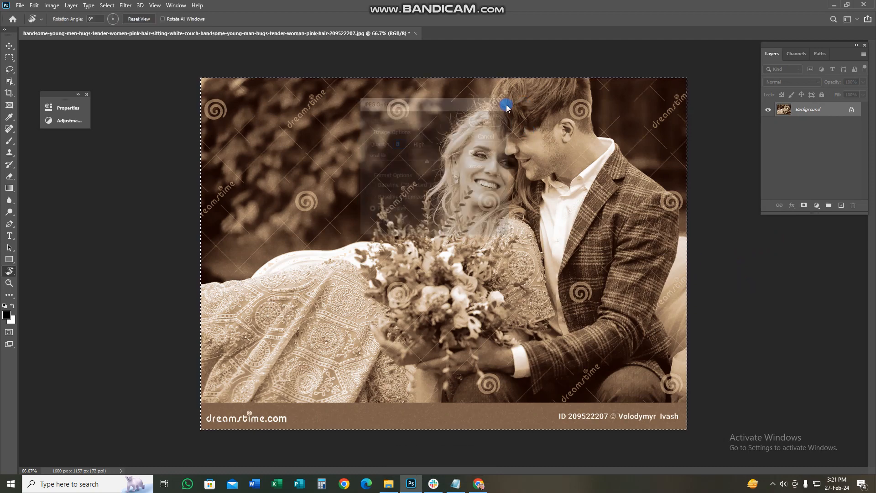